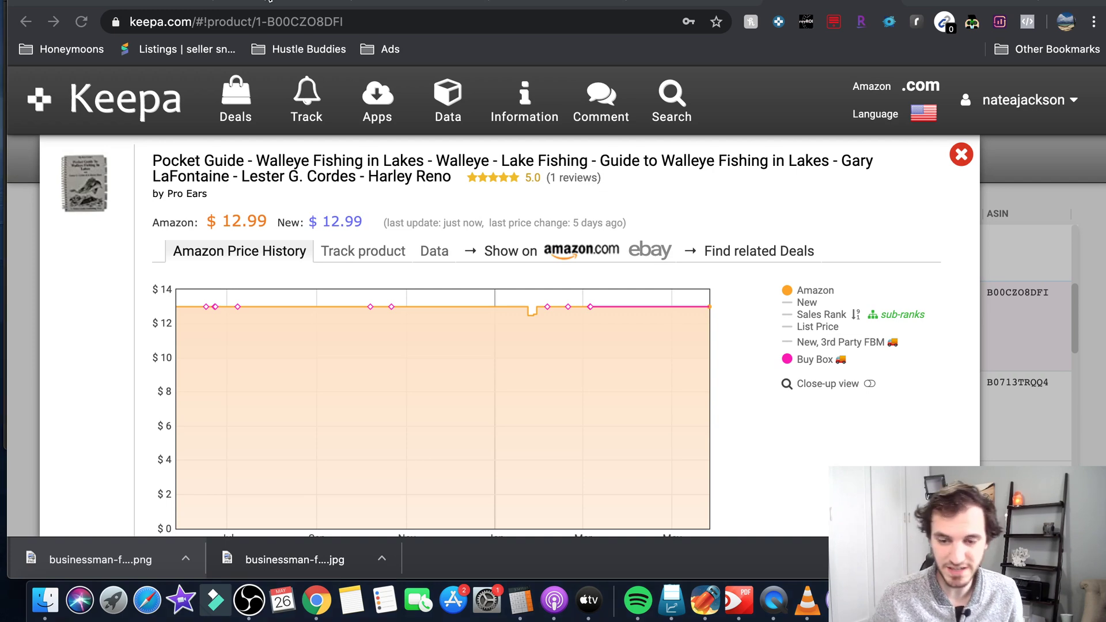
# - Bring up the price history chart for the Weber Spirit E310 gas grill (B0098HR10I)
pyautogui.click(269, 1)
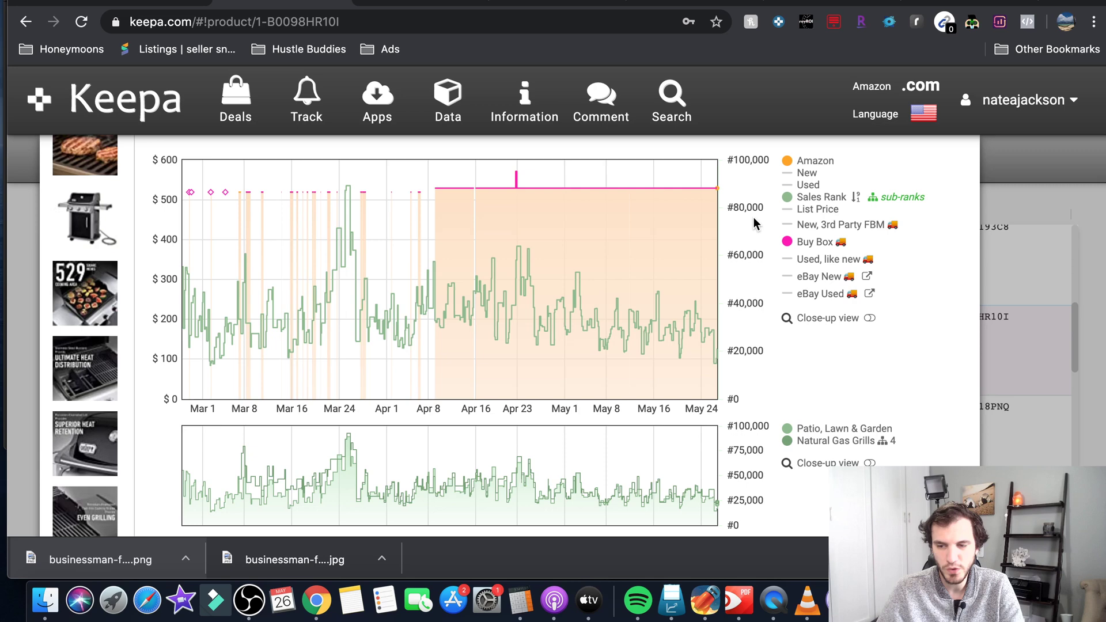
pyautogui.scroll(2, 754, 253)
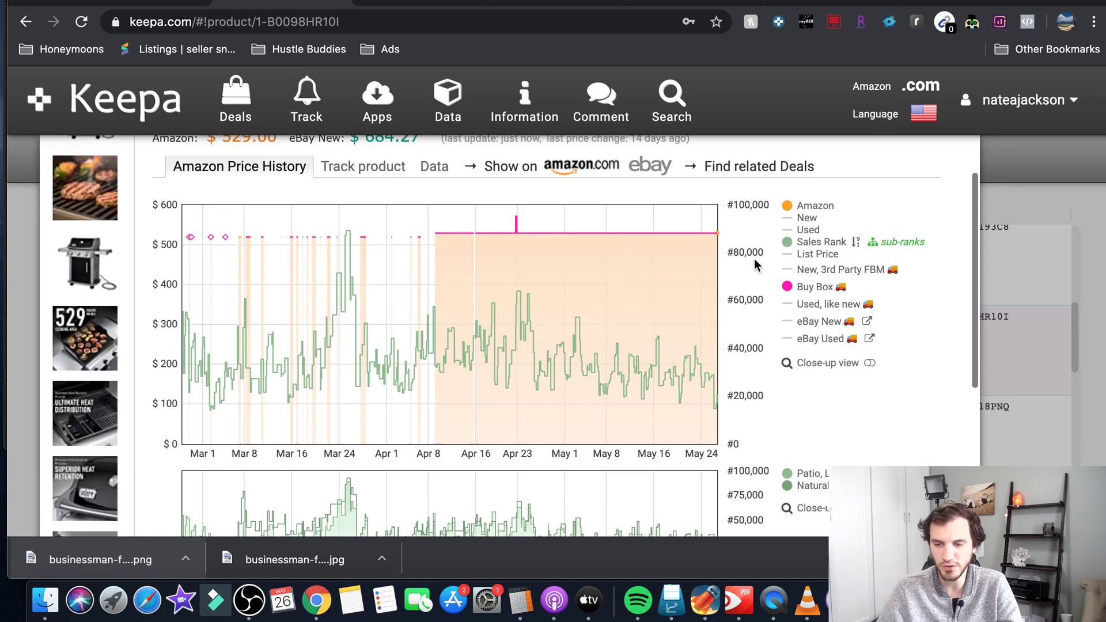
# - Toggle the New, Used, FBM and eBay Used lines, then clear every series except Sales Rank
pyautogui.click(810, 222)
pyautogui.click(809, 229)
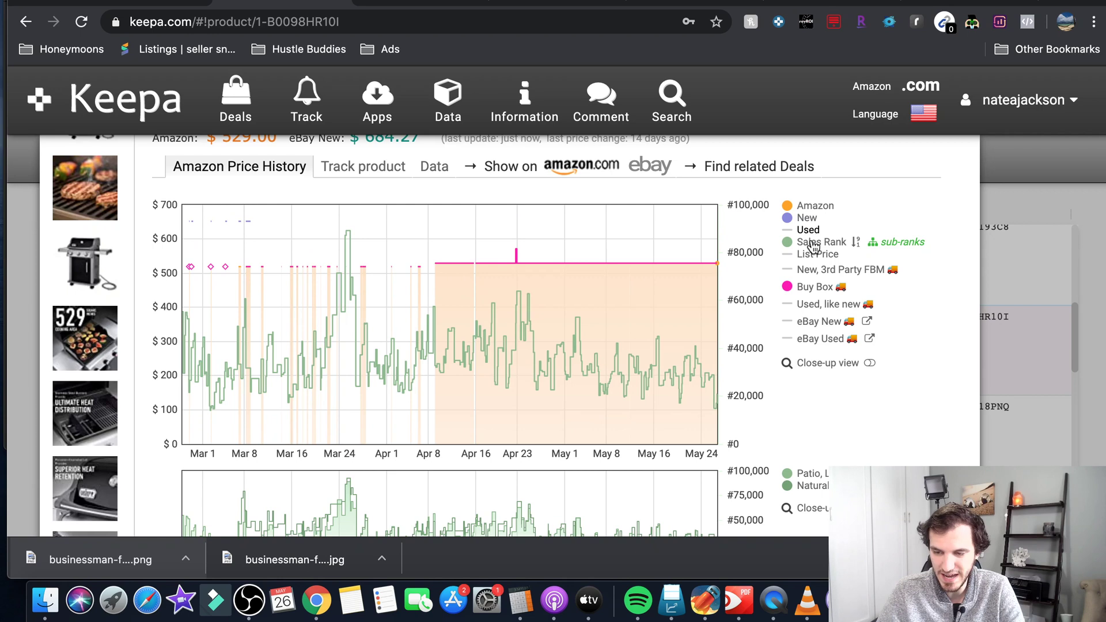
pyautogui.click(813, 272)
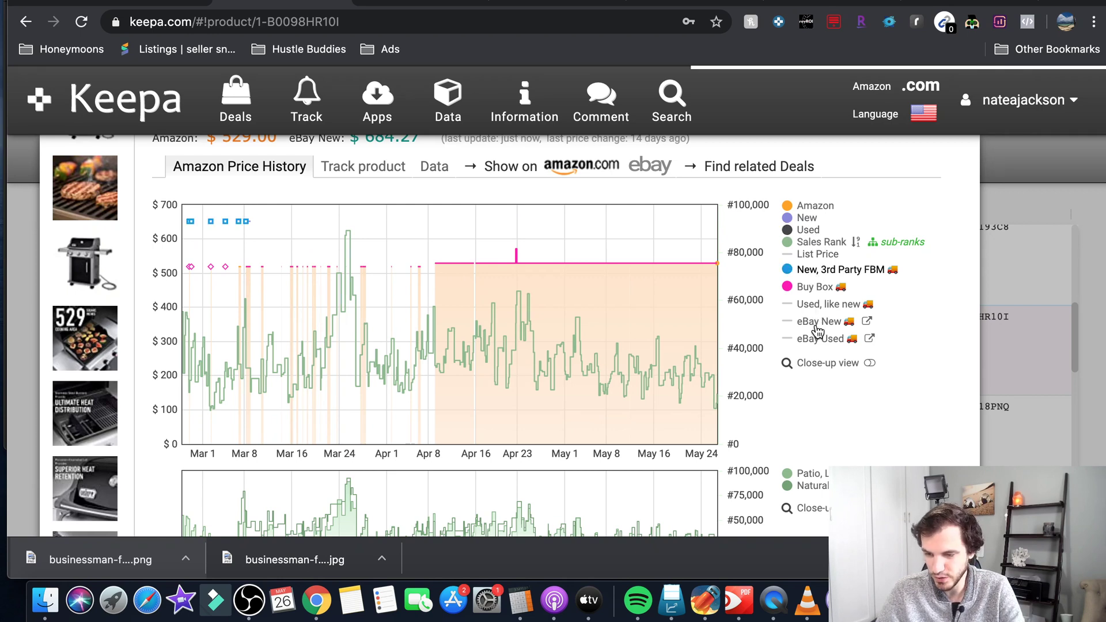
pyautogui.click(818, 337)
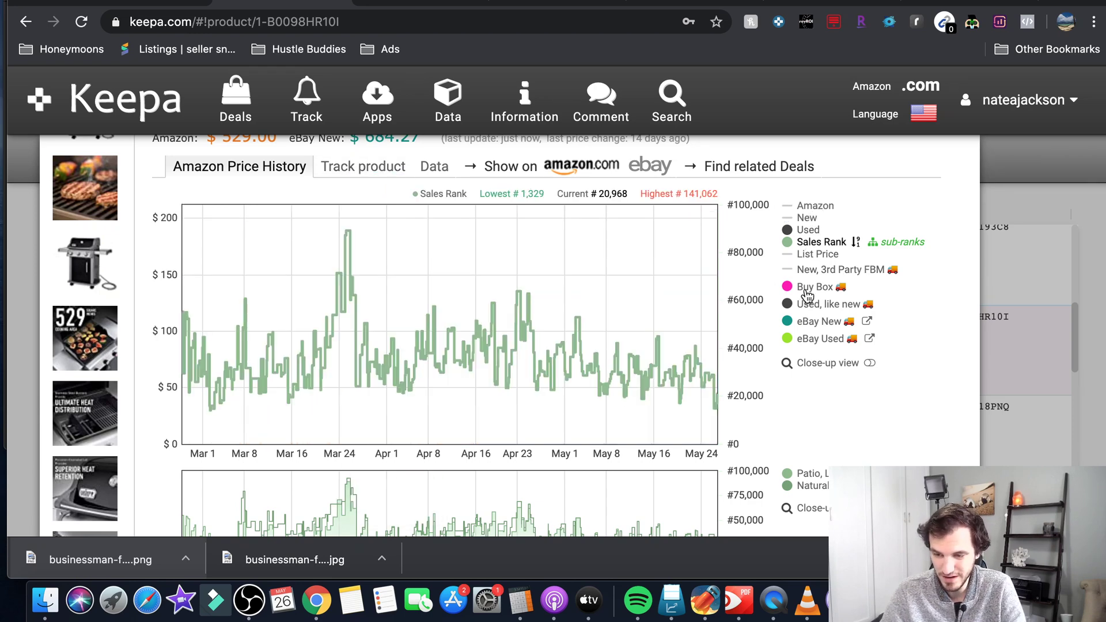
pyautogui.click(809, 336)
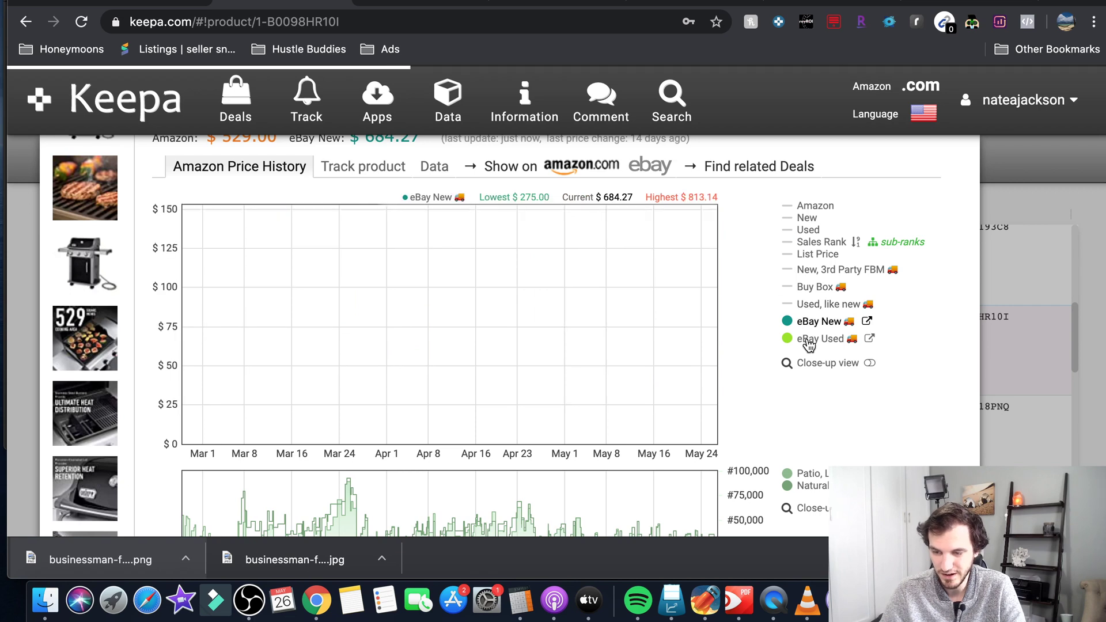
pyautogui.click(815, 246)
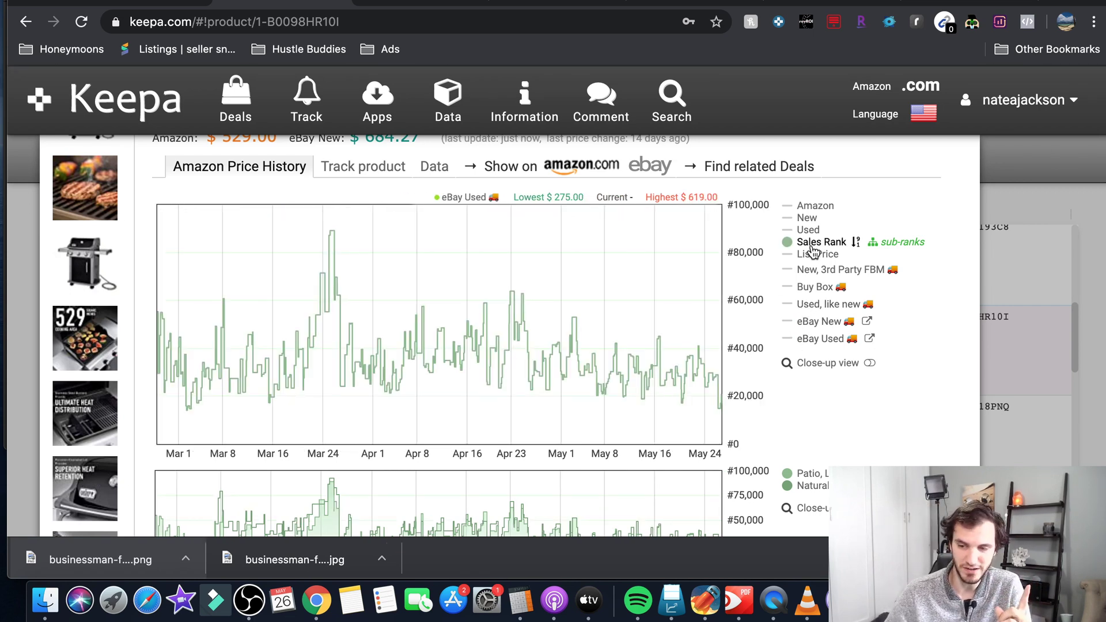
pyautogui.moveTo(320, 305)
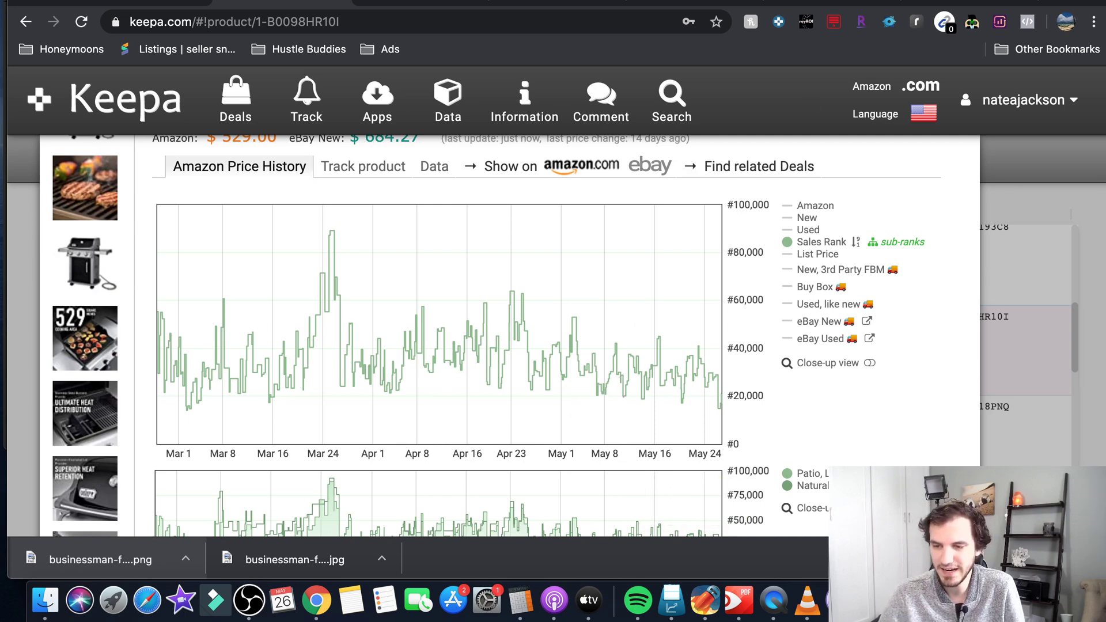
# - Return to the Walleye fishing guide (B00CZO8DFI), enabling Sales Rank and hiding the Amazon price
pyautogui.press('Down')
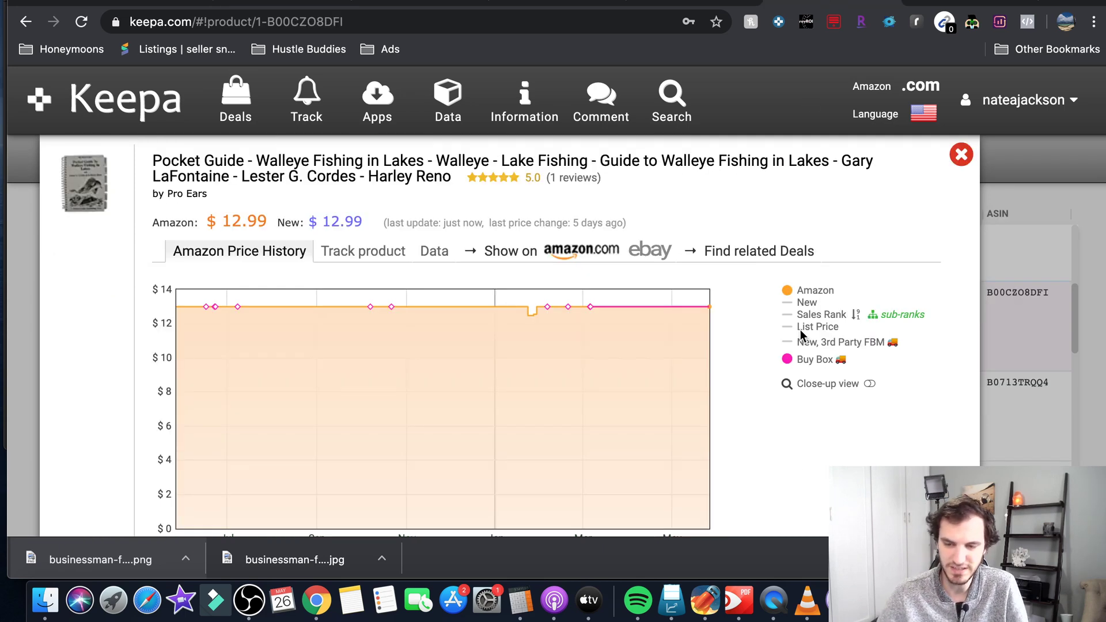
pyautogui.click(814, 315)
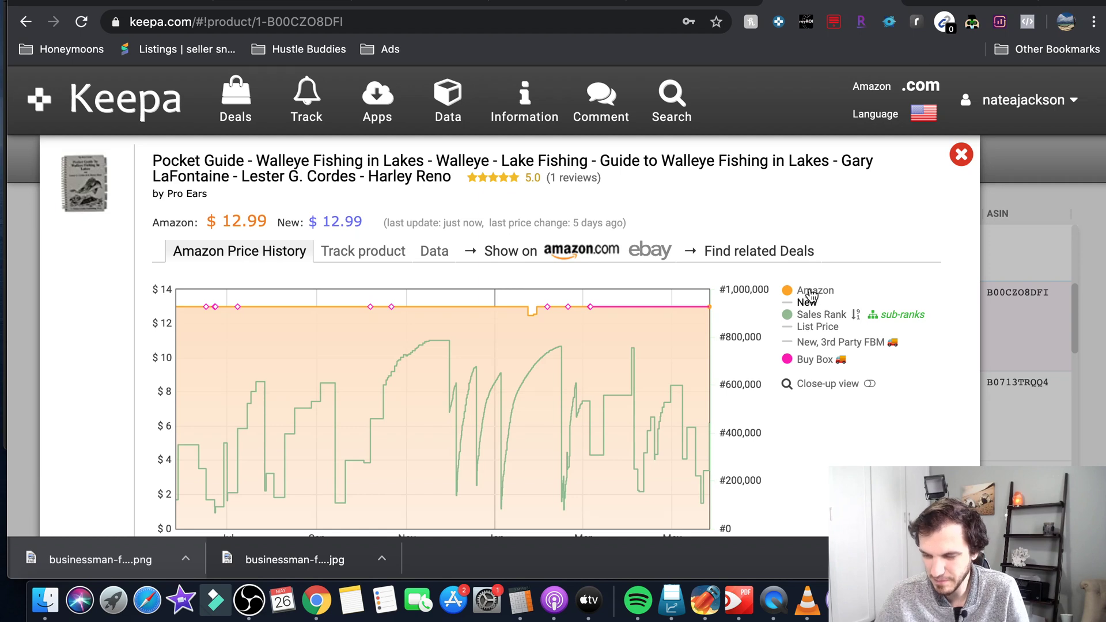
pyautogui.click(810, 291)
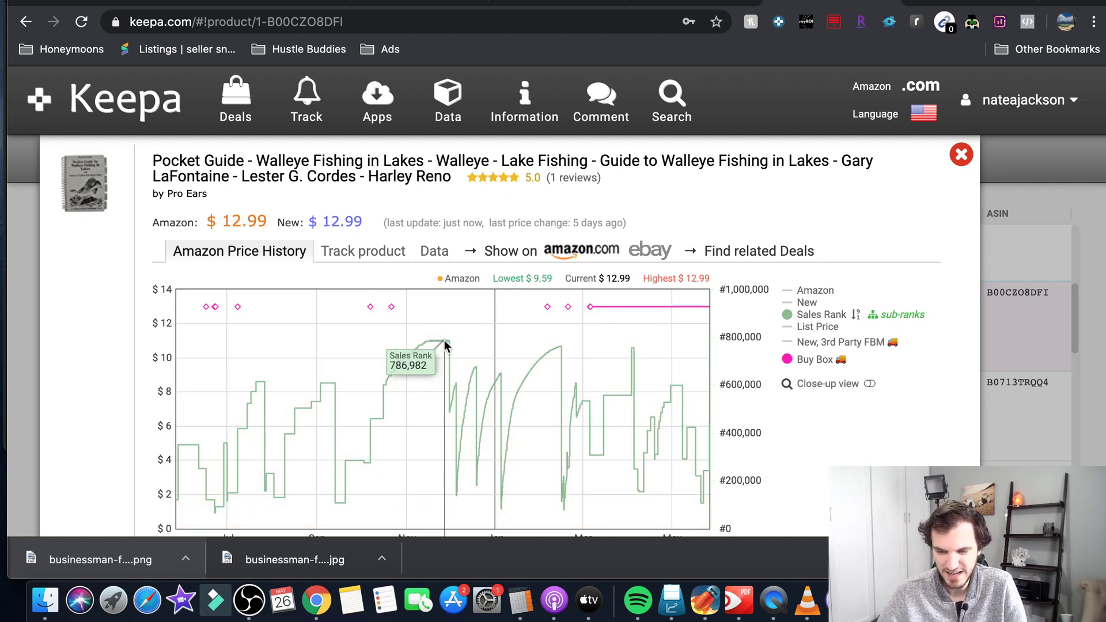
pyautogui.scroll(-1, 444, 342)
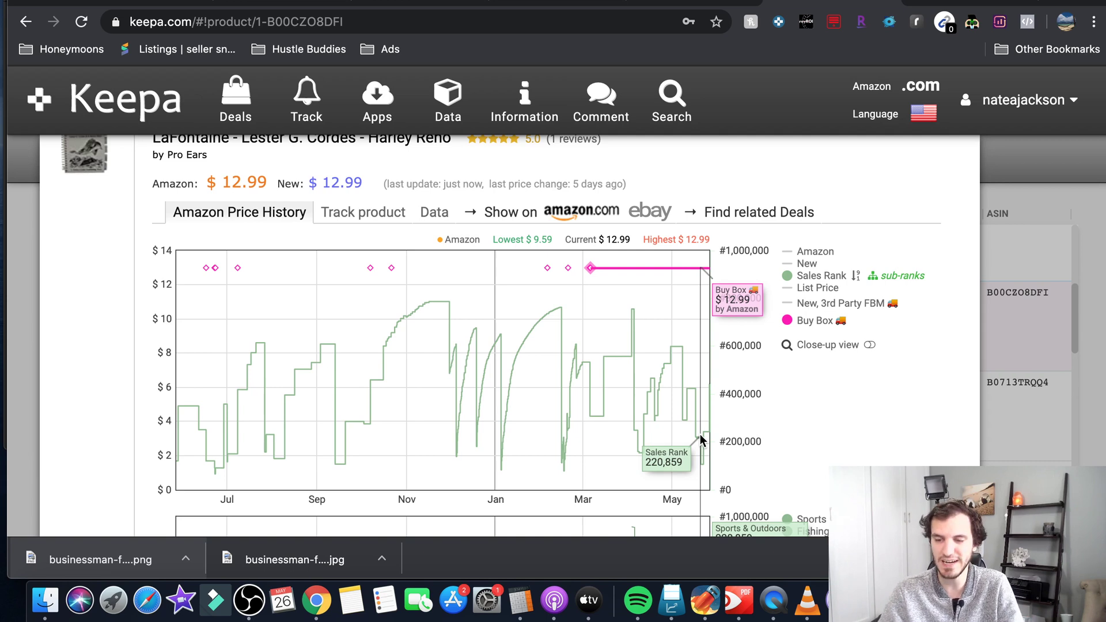
pyautogui.scroll(1, 909, 411)
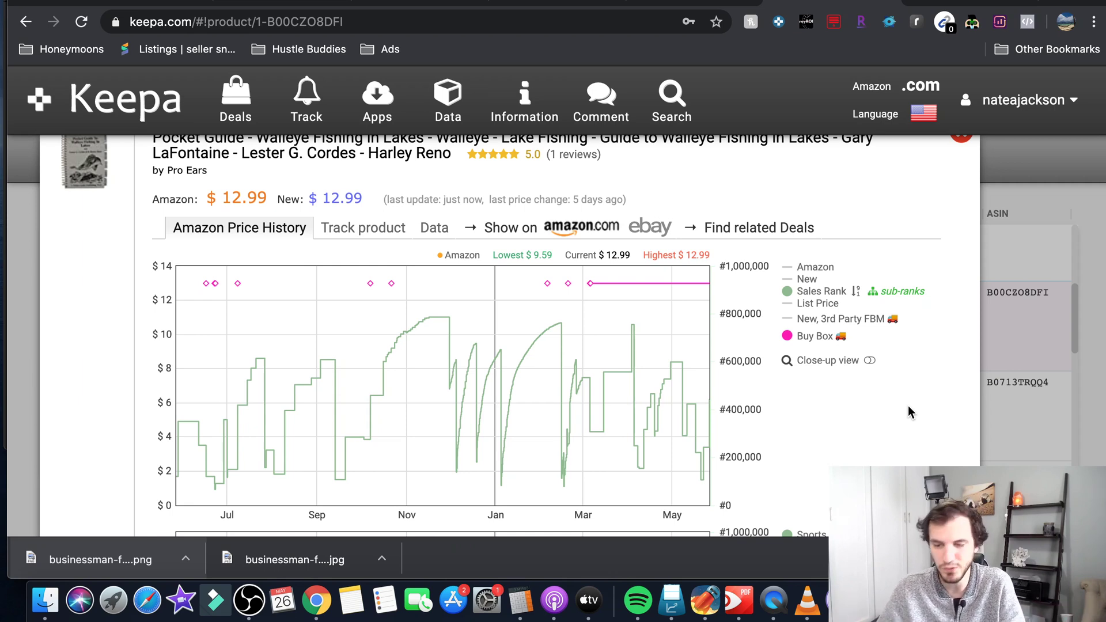
pyautogui.scroll(-3, 908, 406)
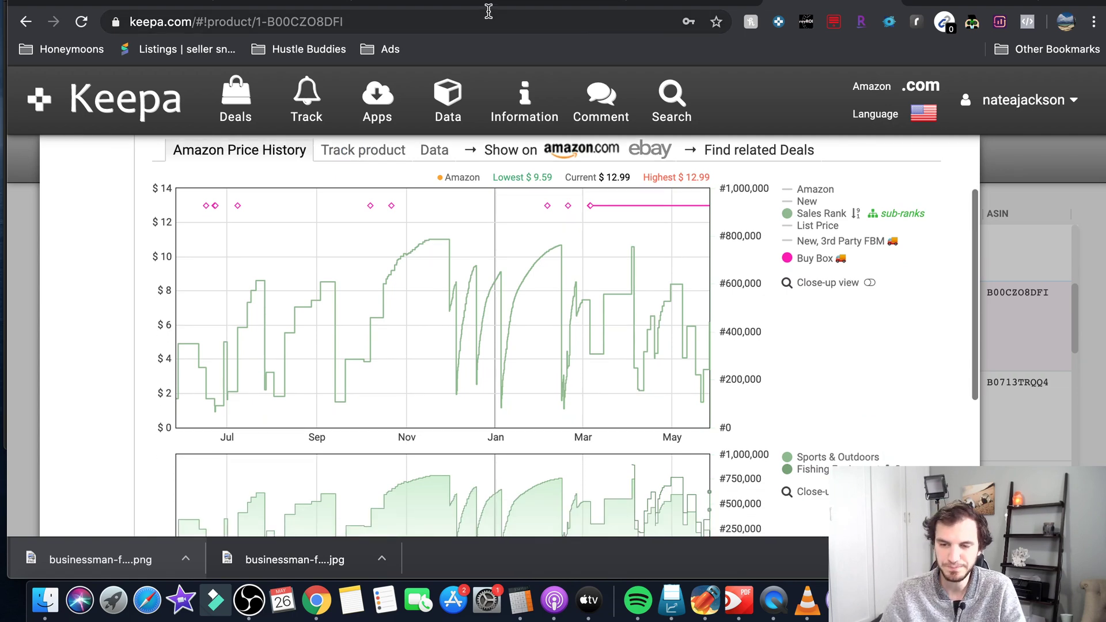
# - Reopen the Weber grill's (B0098HR10I) sales-rank-only chart and review its mid-May ranks
pyautogui.click(285, 2)
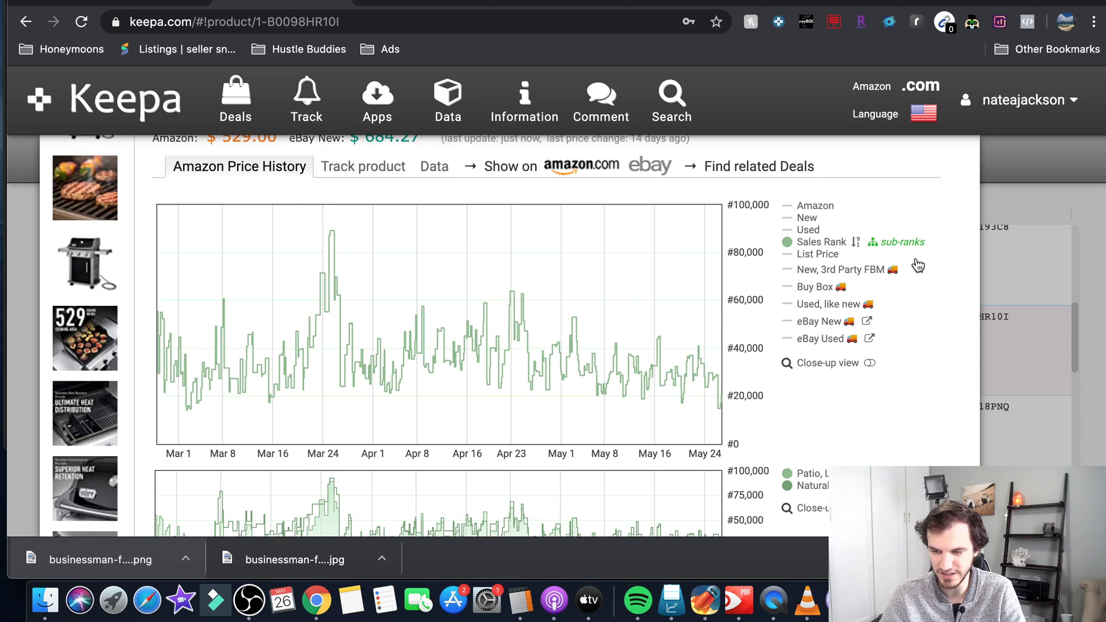
pyautogui.scroll(3, 956, 256)
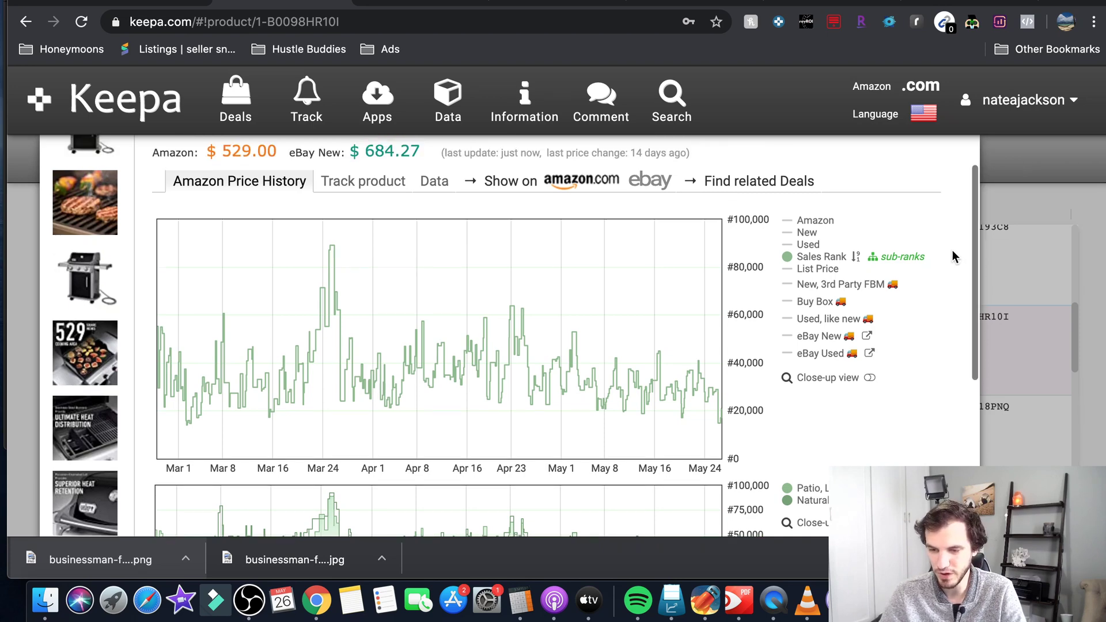
pyautogui.scroll(-1, 953, 256)
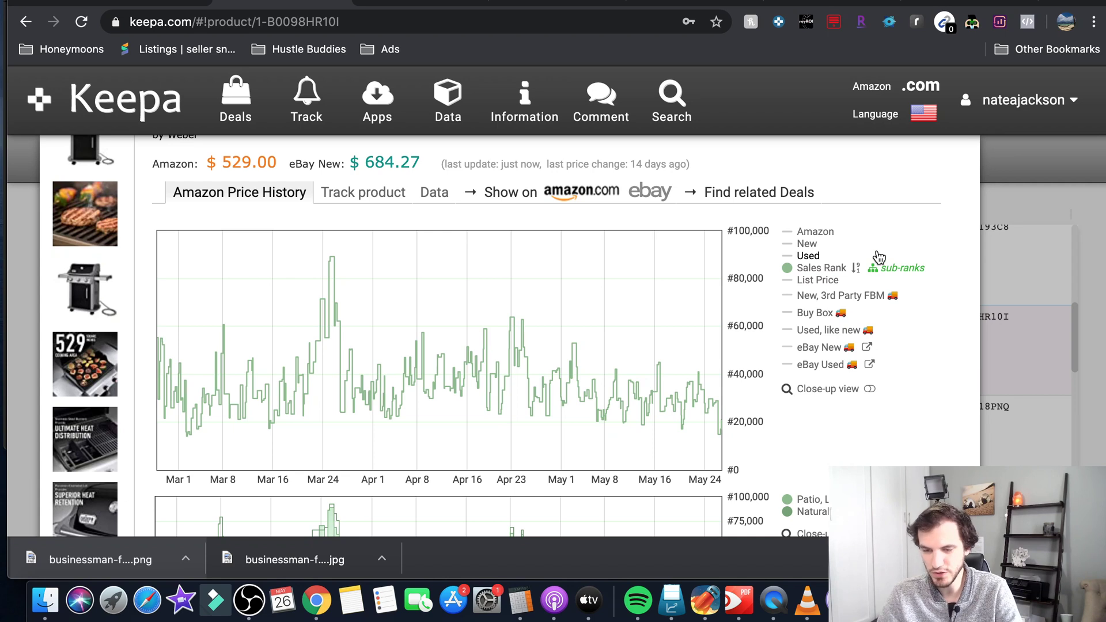
pyautogui.moveTo(457, 382)
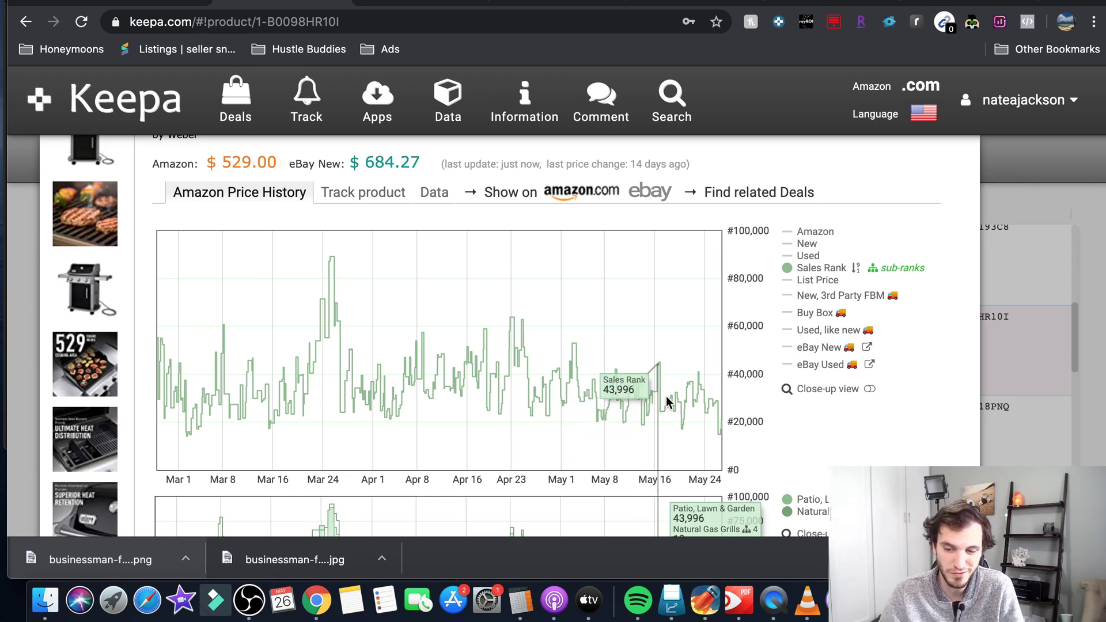
pyautogui.scroll(-1, 662, 398)
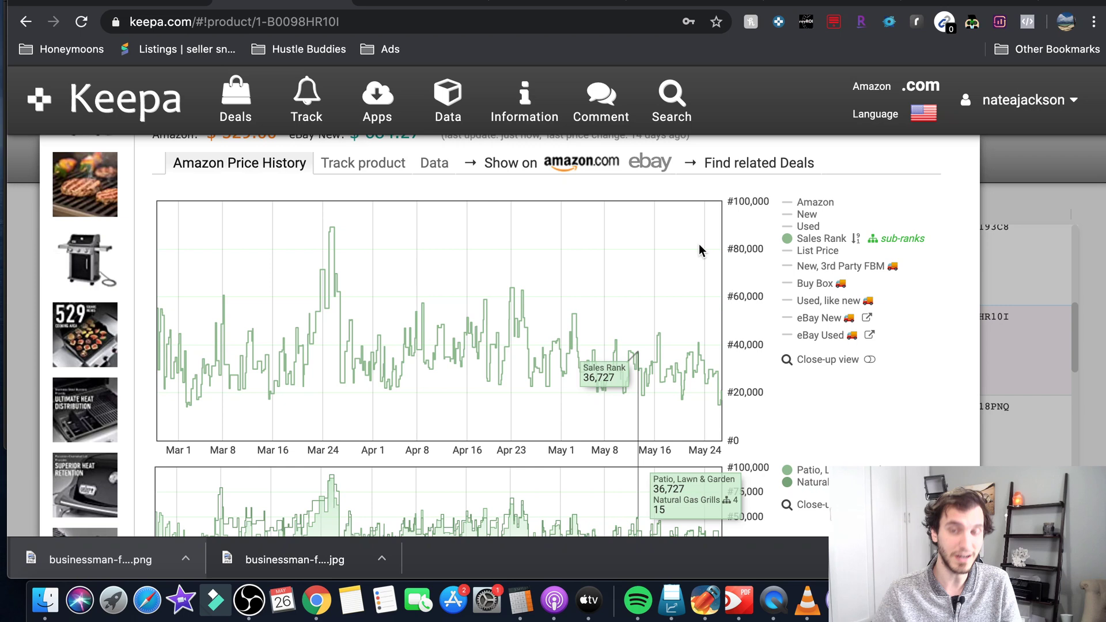
pyautogui.click(815, 202)
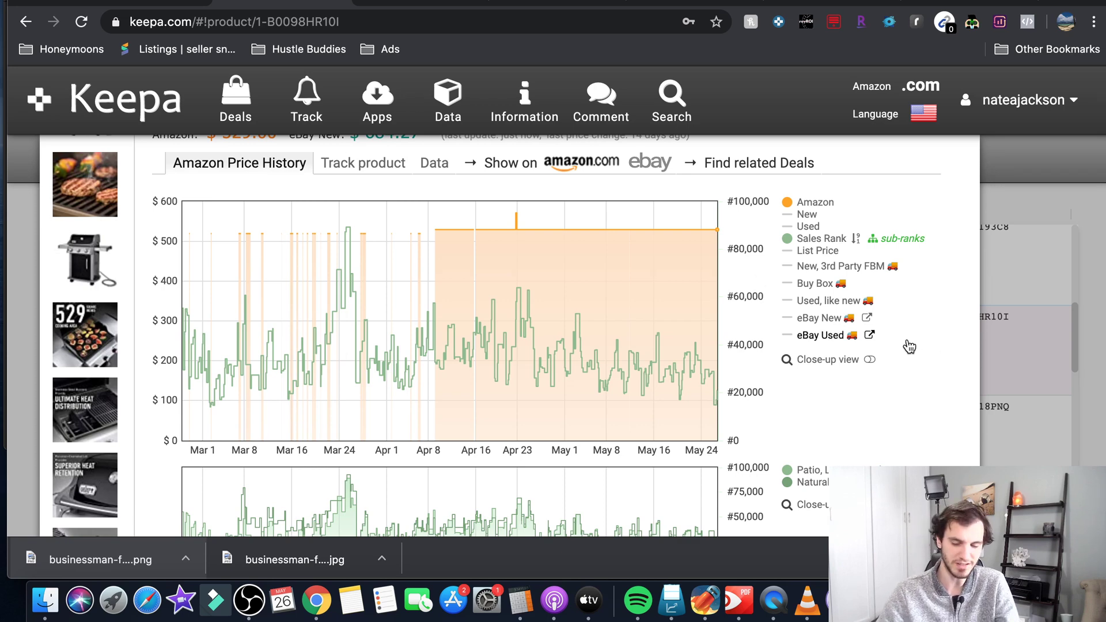
pyautogui.scroll(-5, 909, 346)
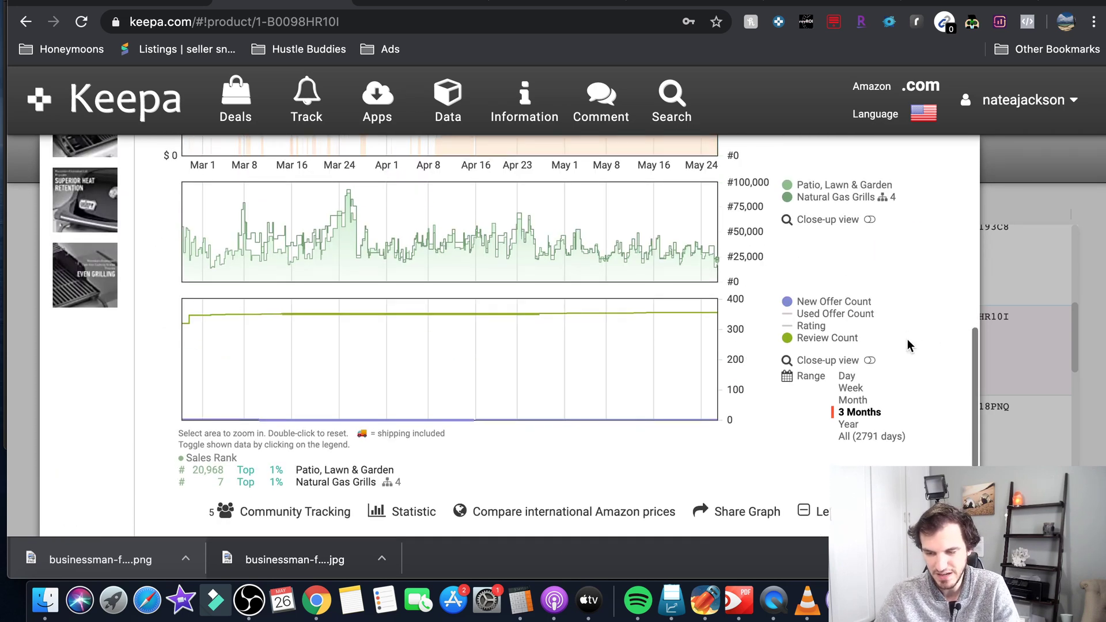
pyautogui.scroll(5, 908, 341)
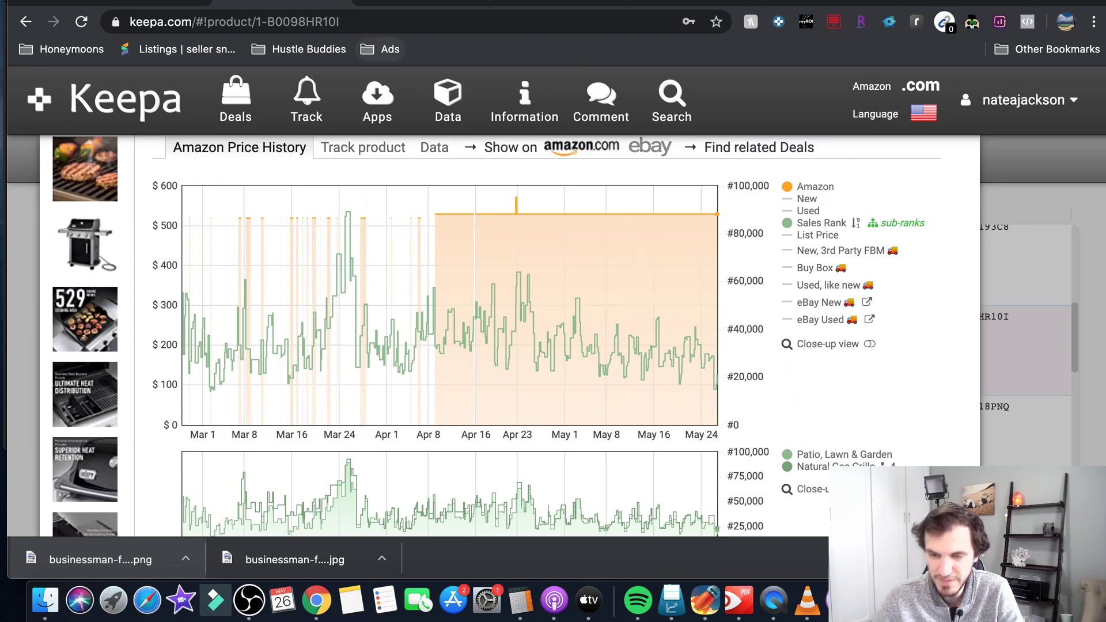
# - Open the fantasy book's chart and hide its New and New 3rd Party FBM price lines
pyautogui.click(405, 2)
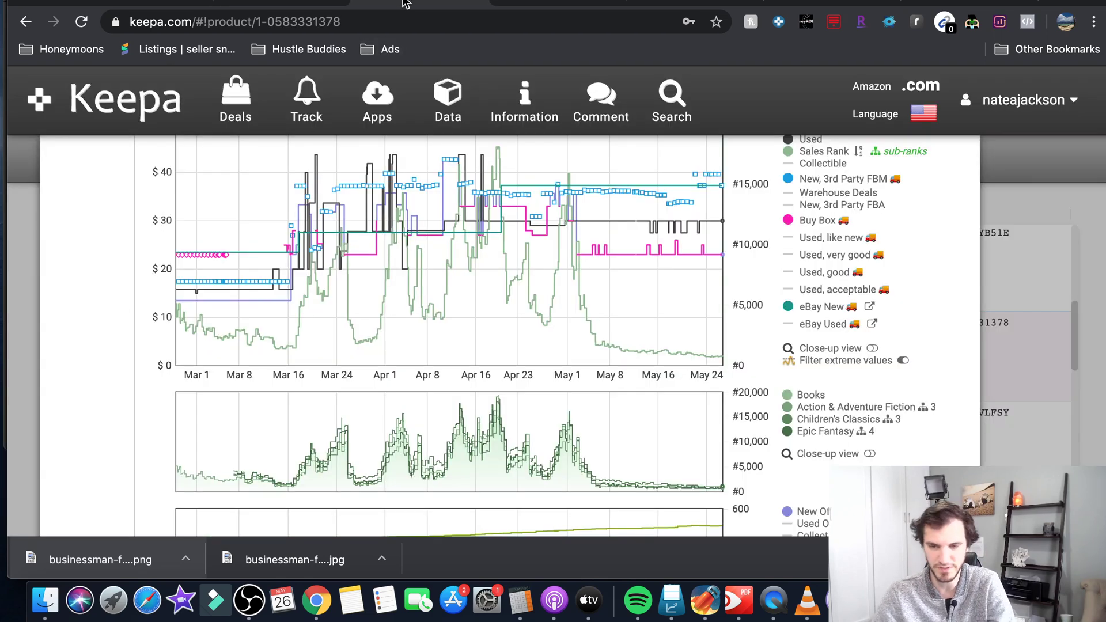
pyautogui.scroll(2, 791, 252)
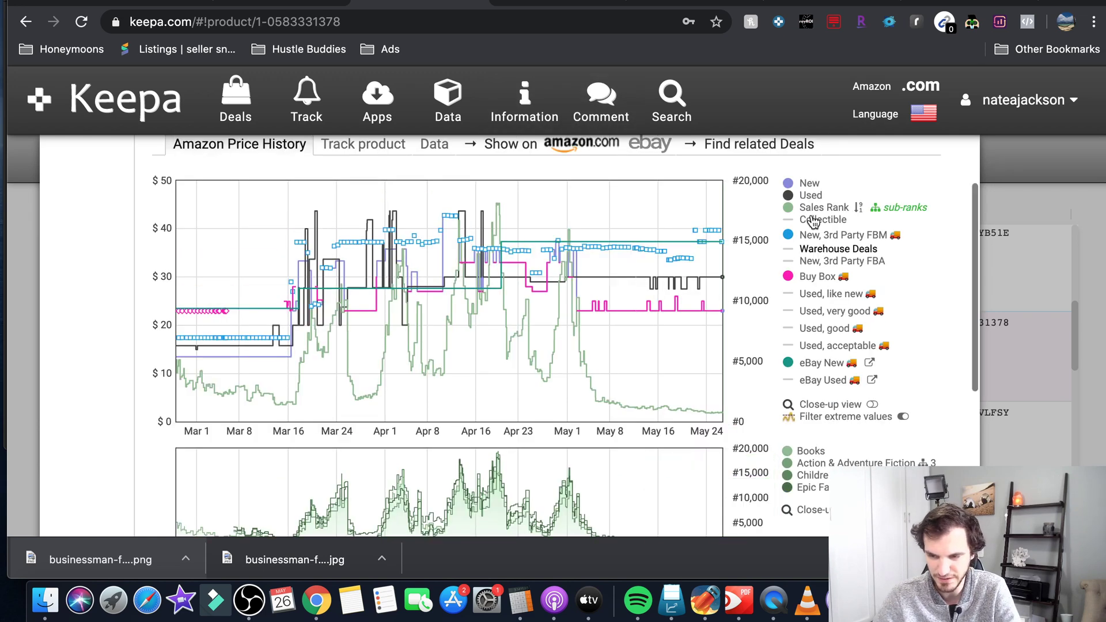
pyautogui.click(811, 188)
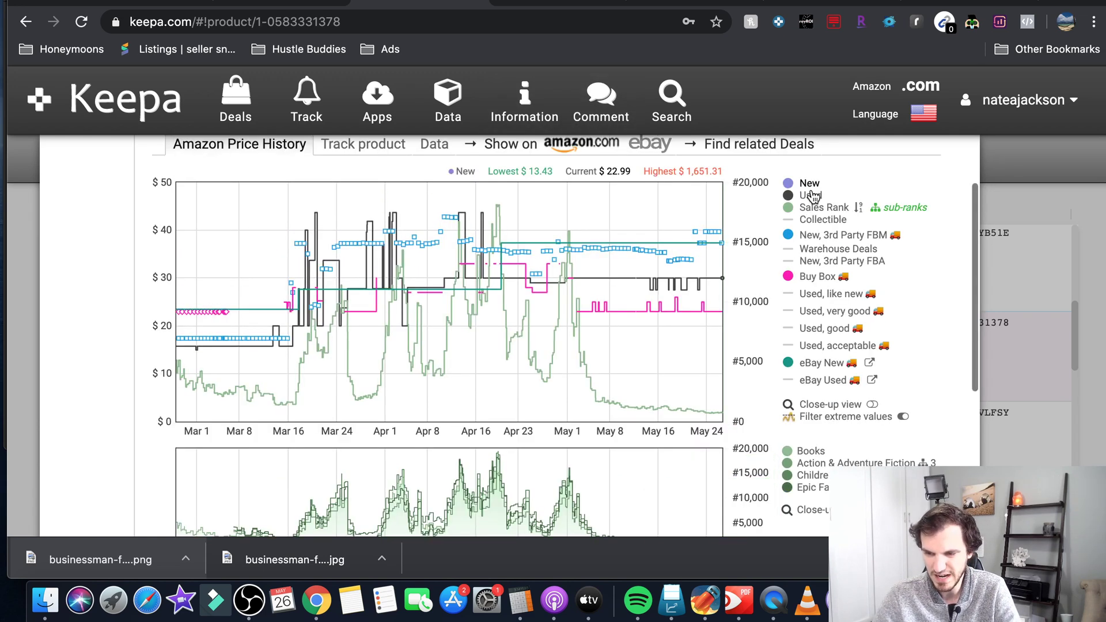
pyautogui.click(820, 241)
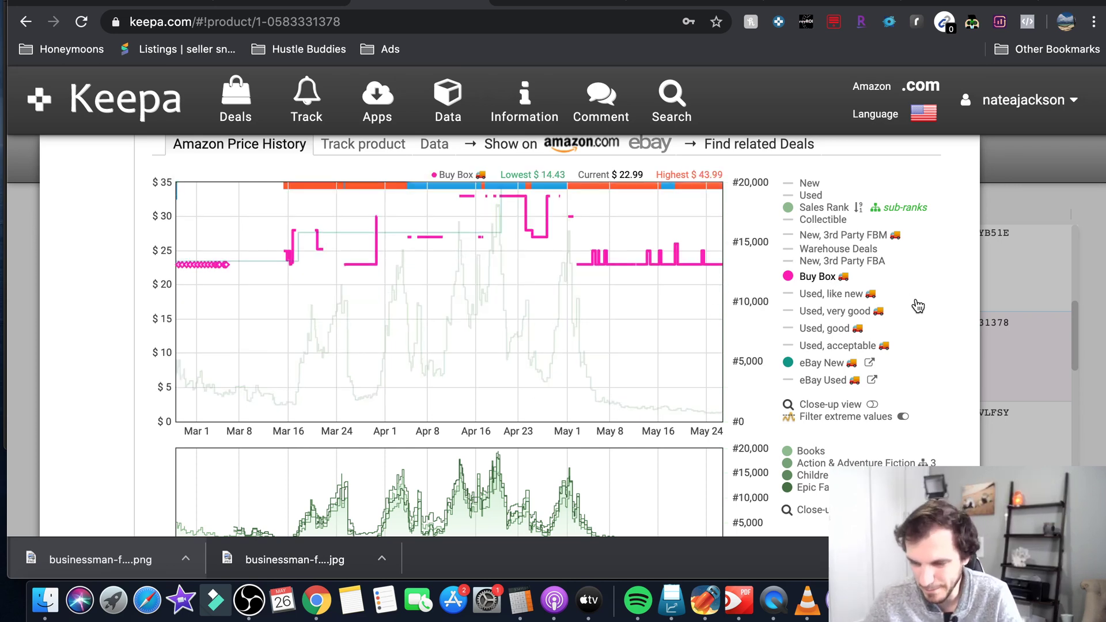
pyautogui.moveTo(635, 288)
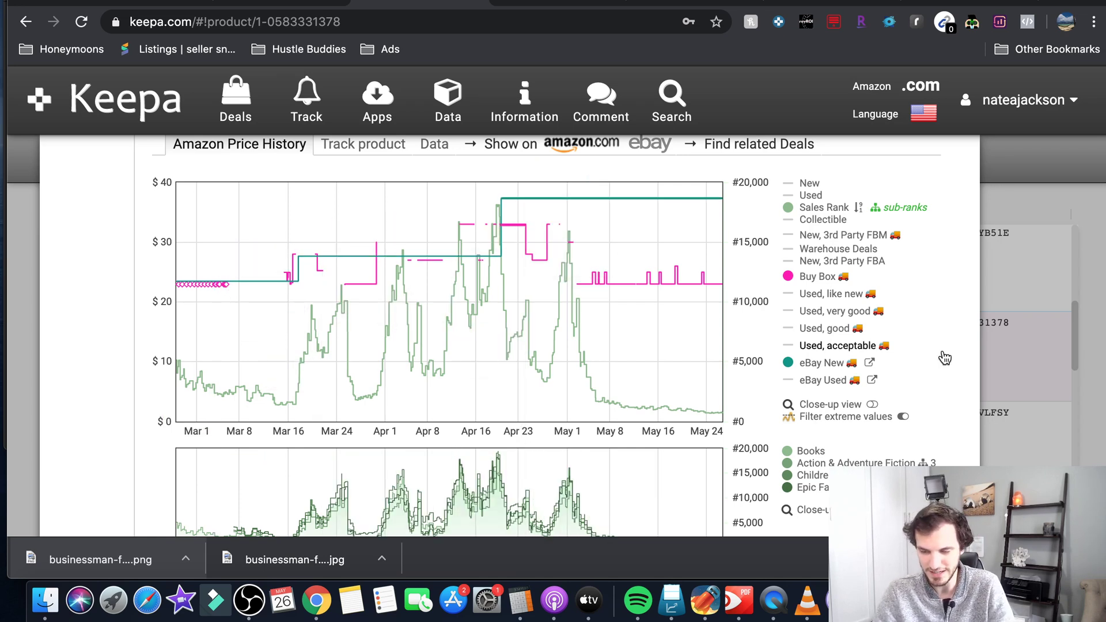
# - Hide the Review Count line in the book's offer count chart, leaving the new offer count
pyautogui.scroll(-2, 944, 358)
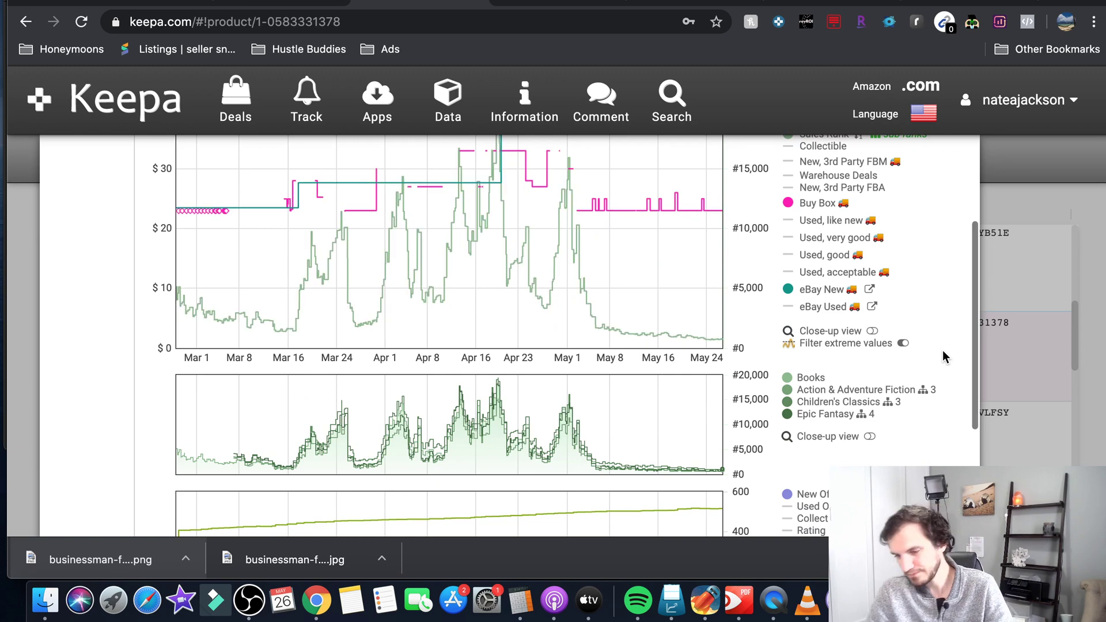
pyautogui.scroll(-5, 928, 344)
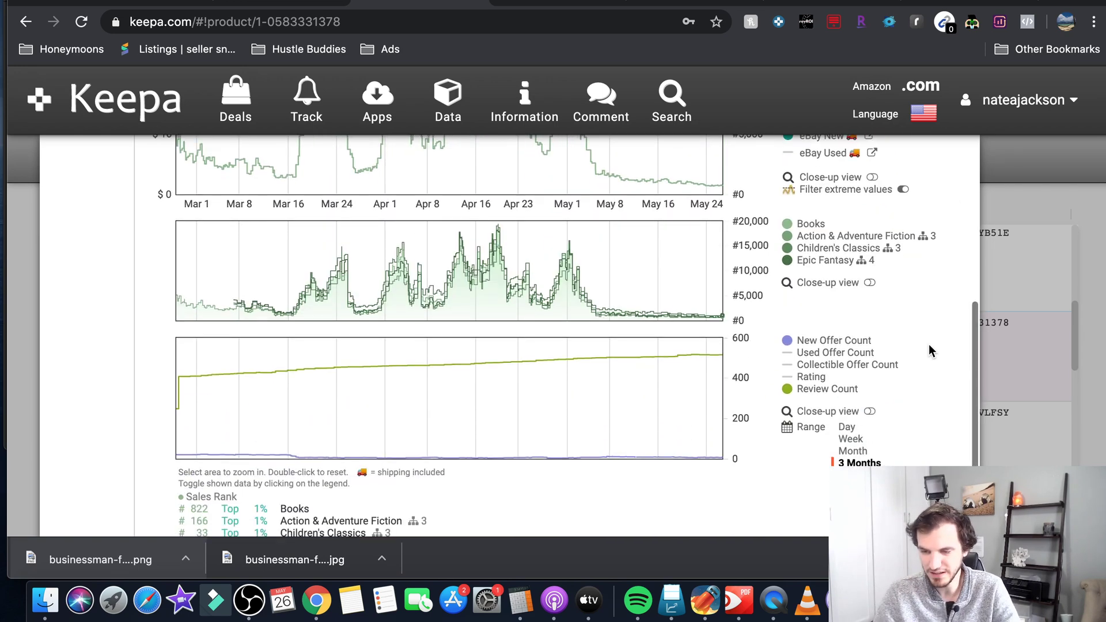
pyautogui.moveTo(829, 330)
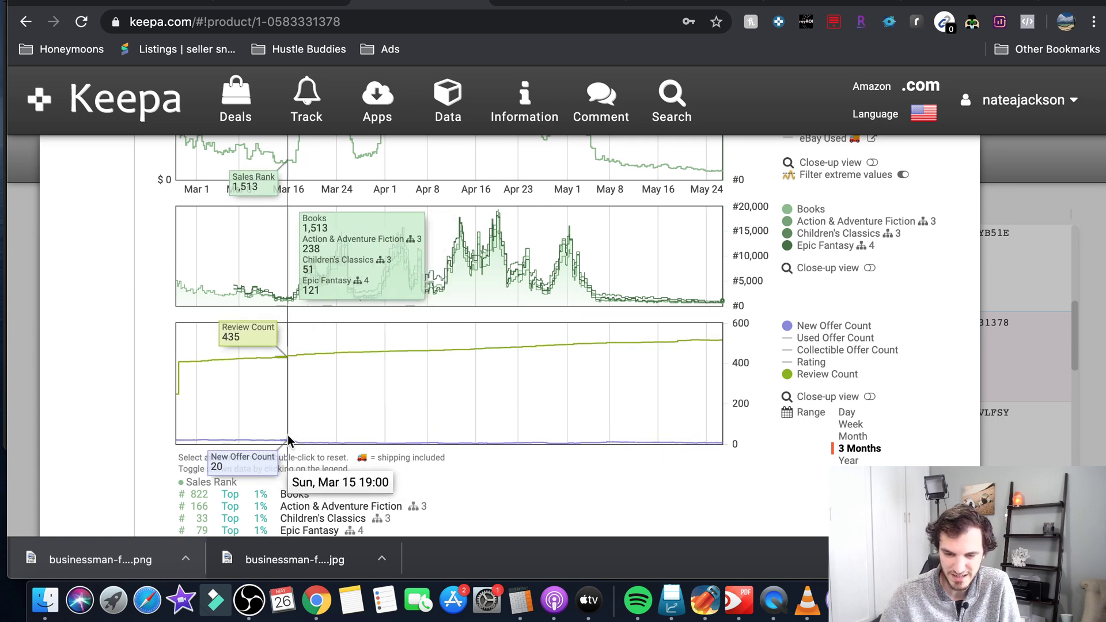
pyautogui.click(786, 375)
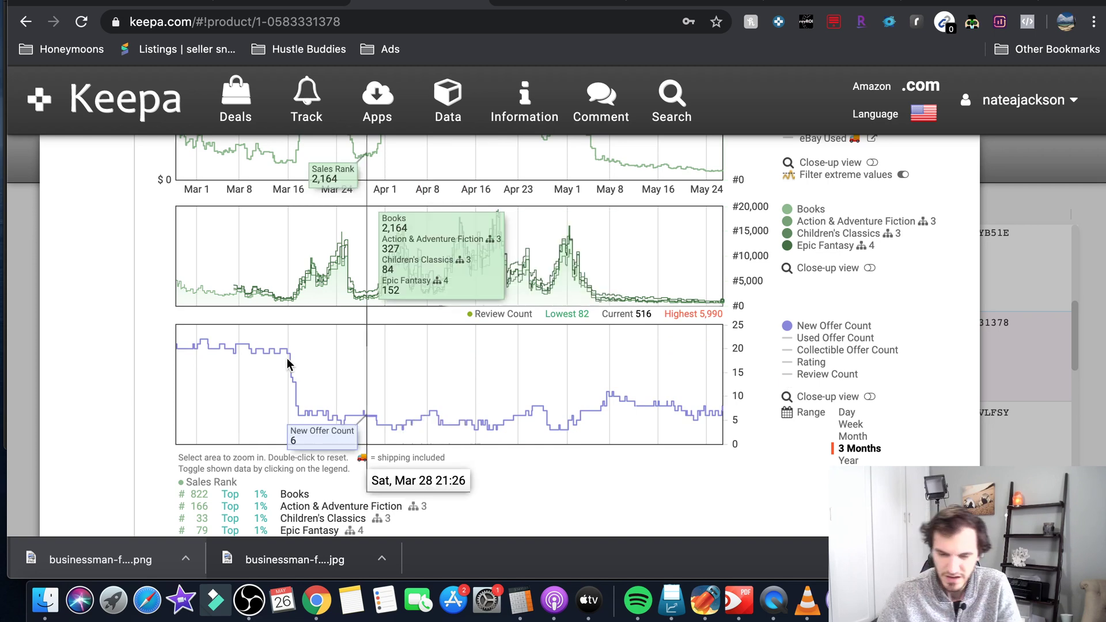
pyautogui.scroll(5, 281, 361)
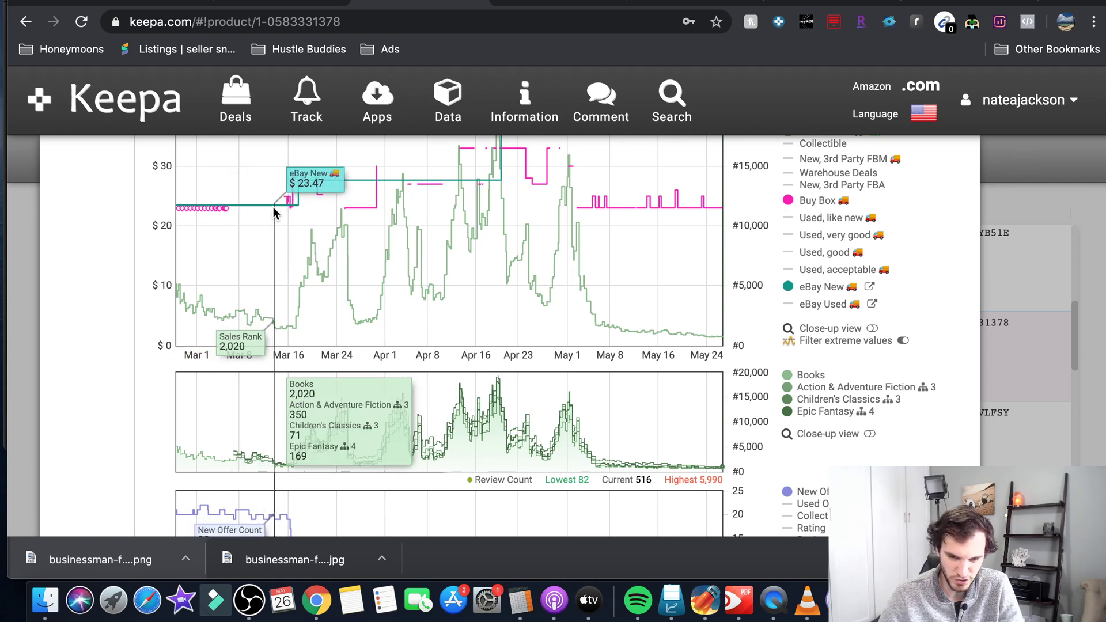
pyautogui.scroll(-3, 271, 231)
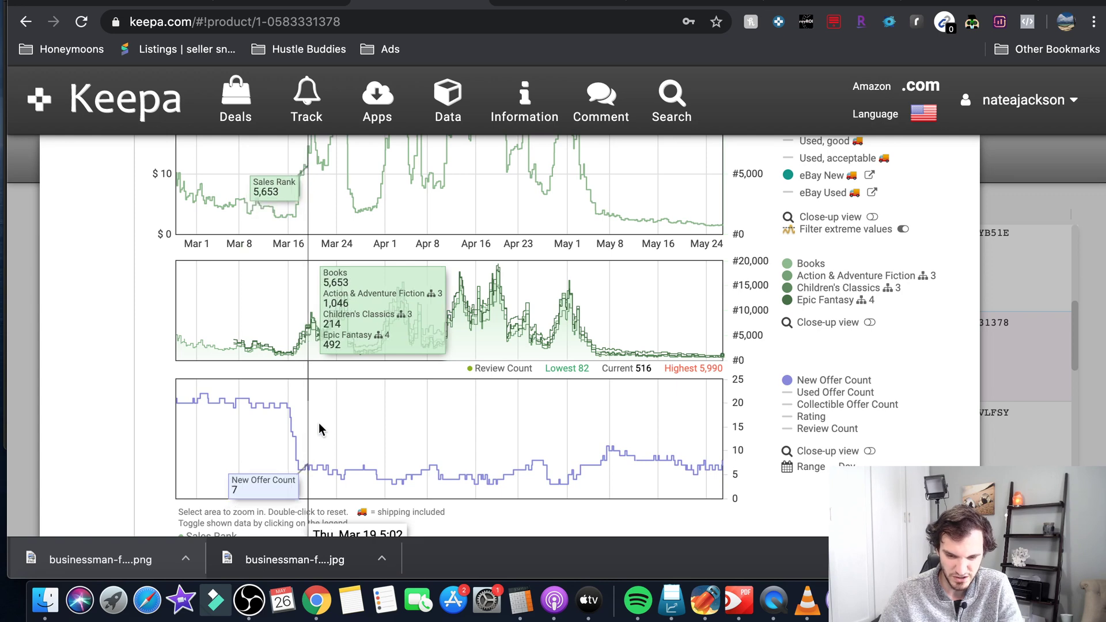
pyautogui.scroll(5, 319, 422)
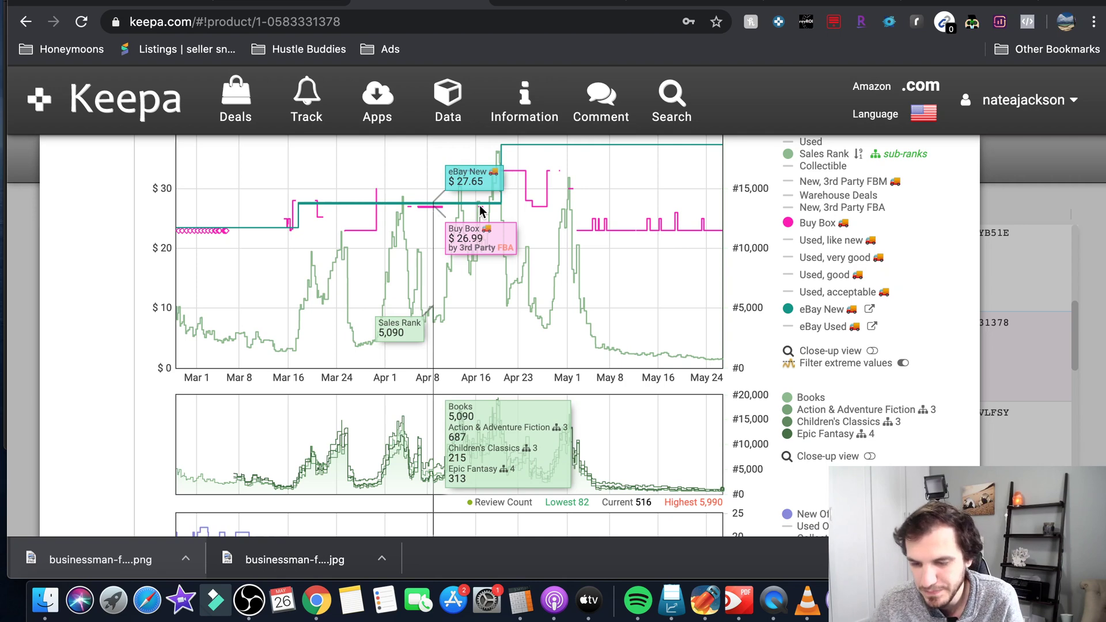
pyautogui.scroll(-3, 489, 272)
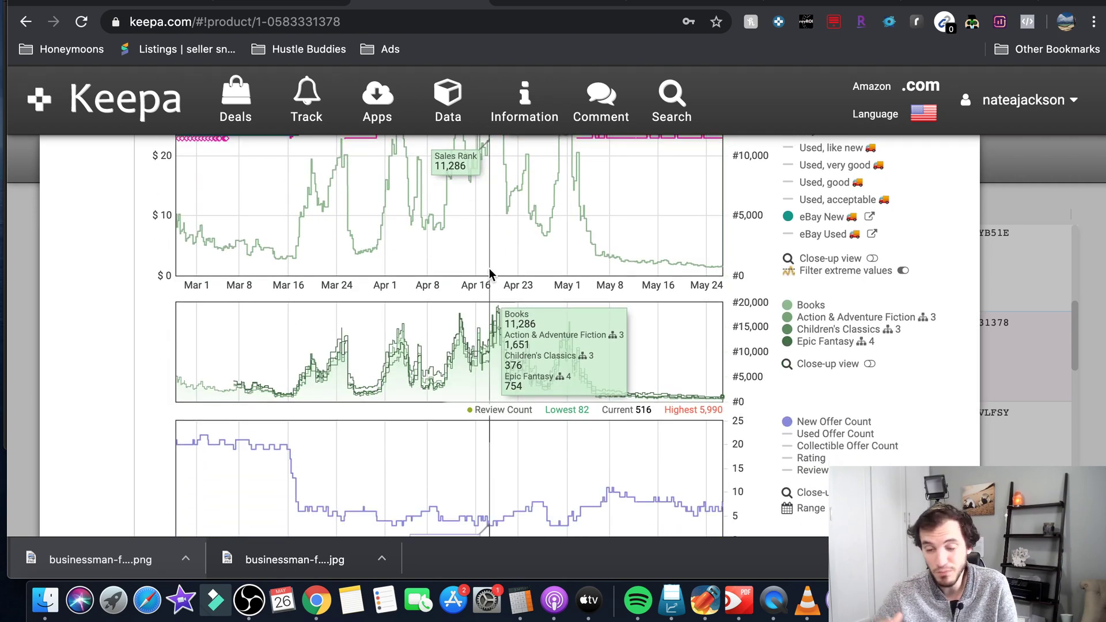
pyautogui.scroll(-2, 924, 420)
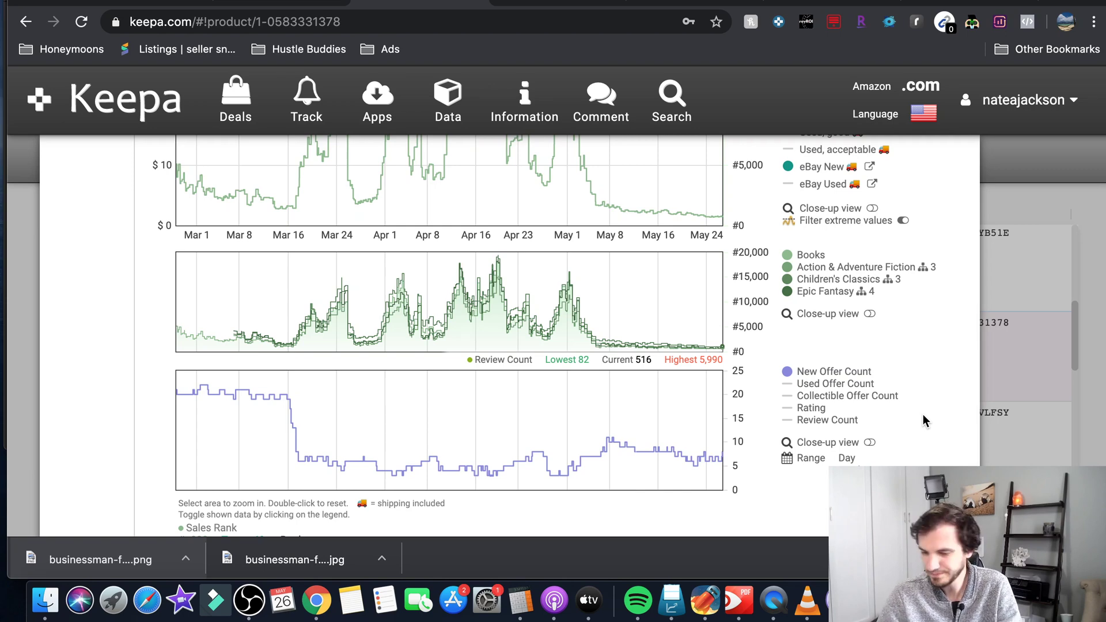
pyautogui.scroll(2, 924, 421)
pyautogui.scroll(-3, 924, 420)
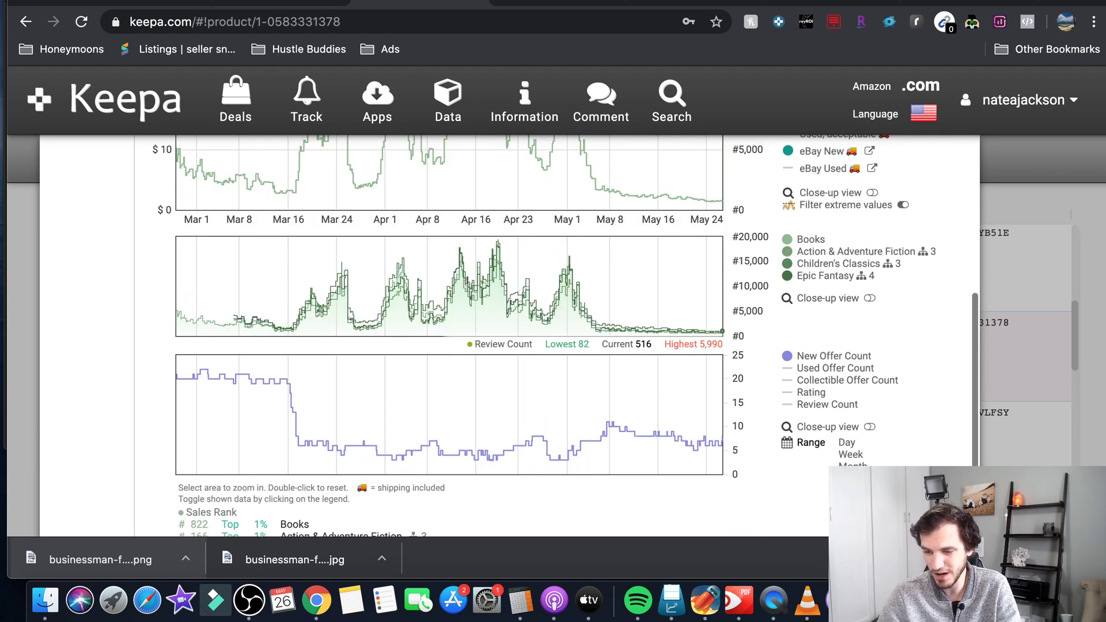
pyautogui.click(847, 490)
pyautogui.scroll(3, 912, 425)
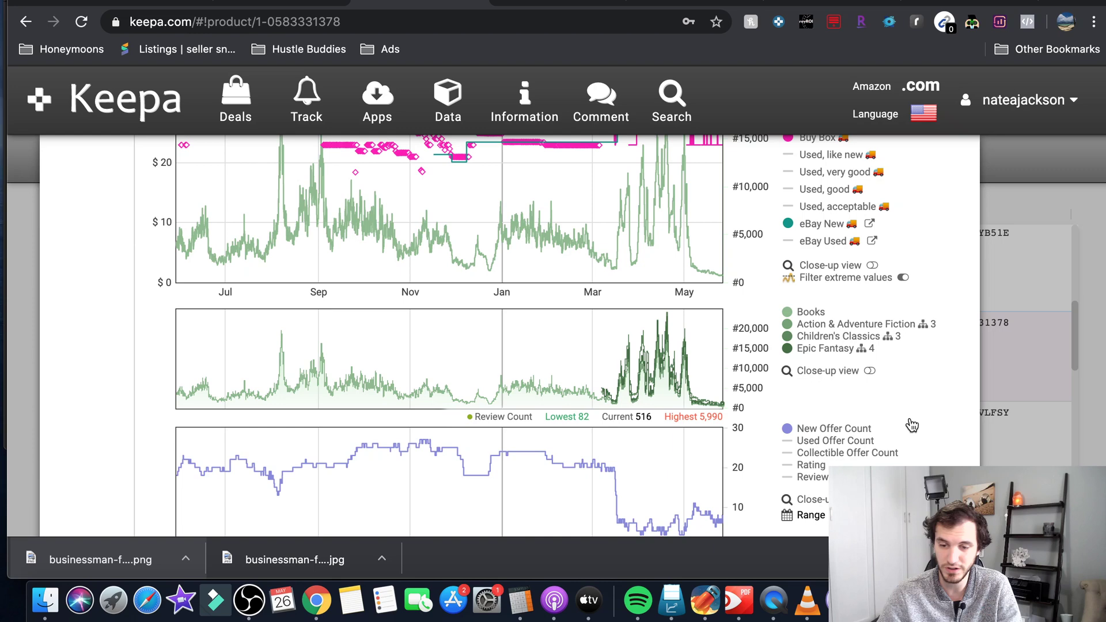
pyautogui.scroll(4, 912, 425)
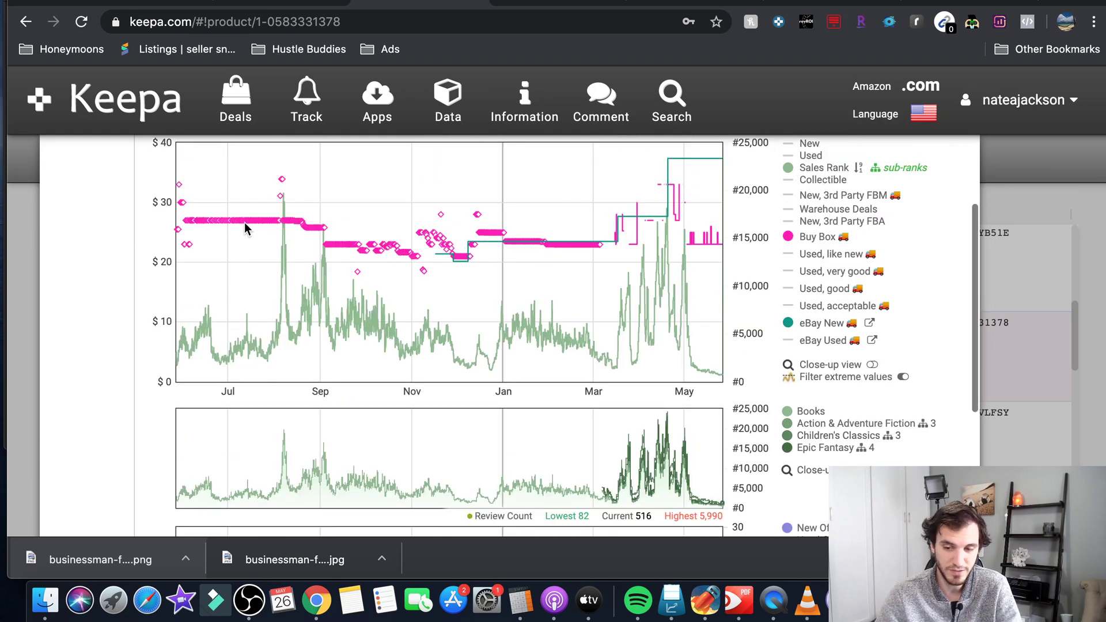
pyautogui.scroll(-7, 544, 238)
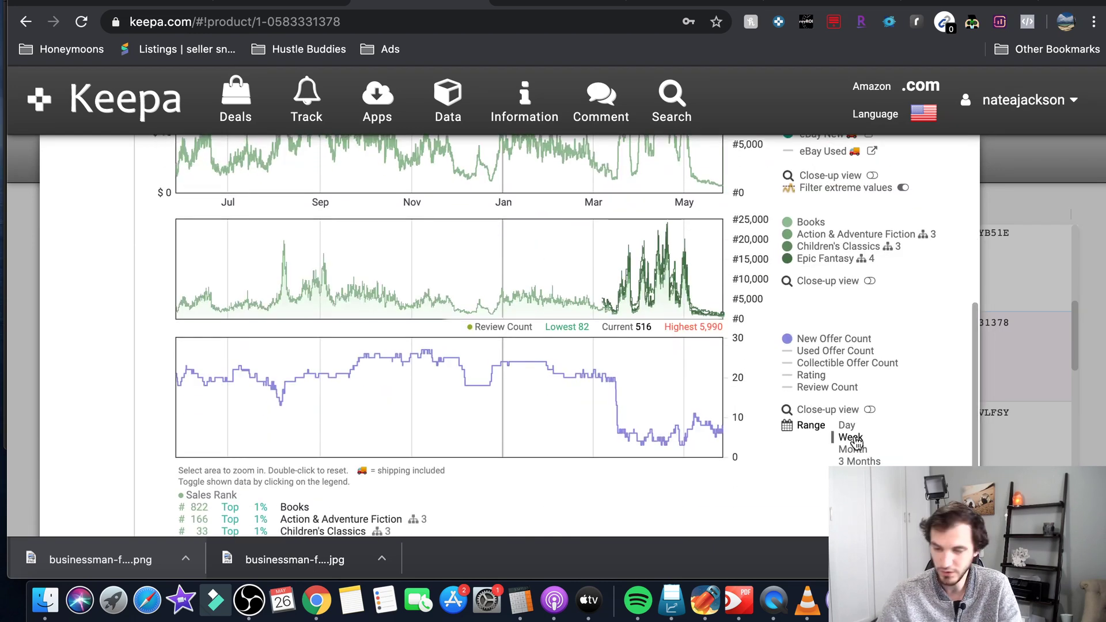
pyautogui.scroll(8, 894, 367)
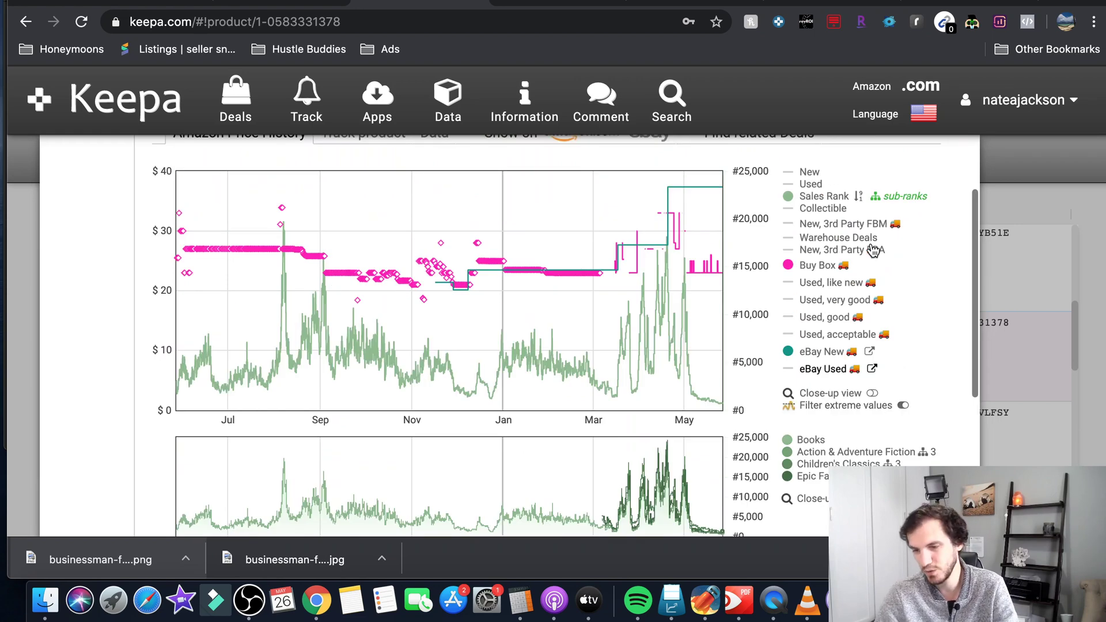
# - Add the New 3rd Party FBM, New 3rd Party FBA and Used lines to the Narnia chart
pyautogui.click(846, 224)
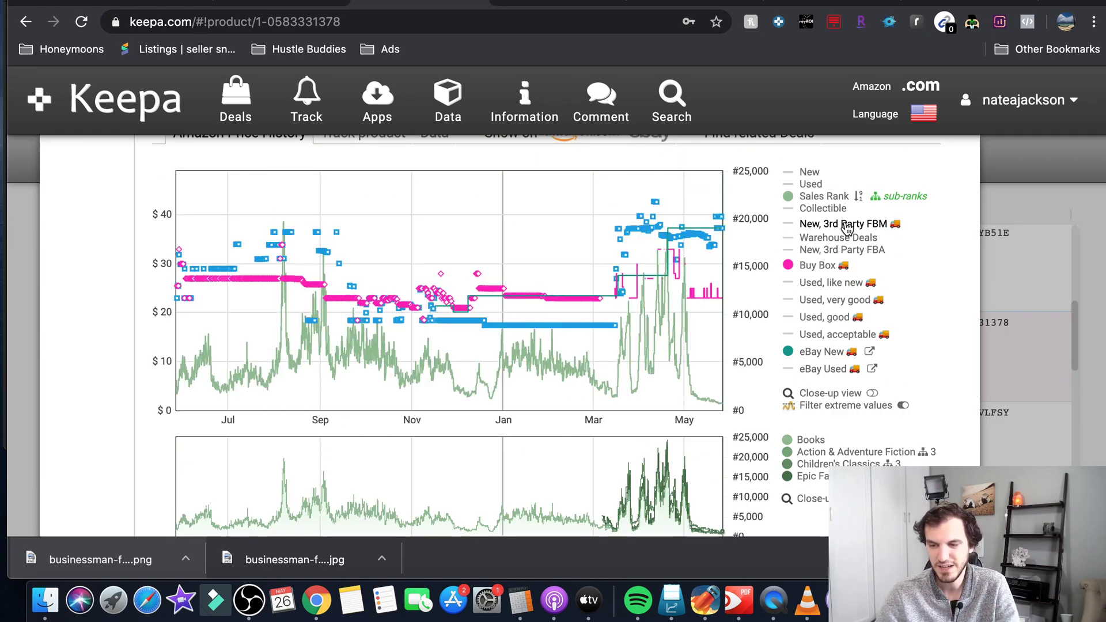
pyautogui.click(825, 251)
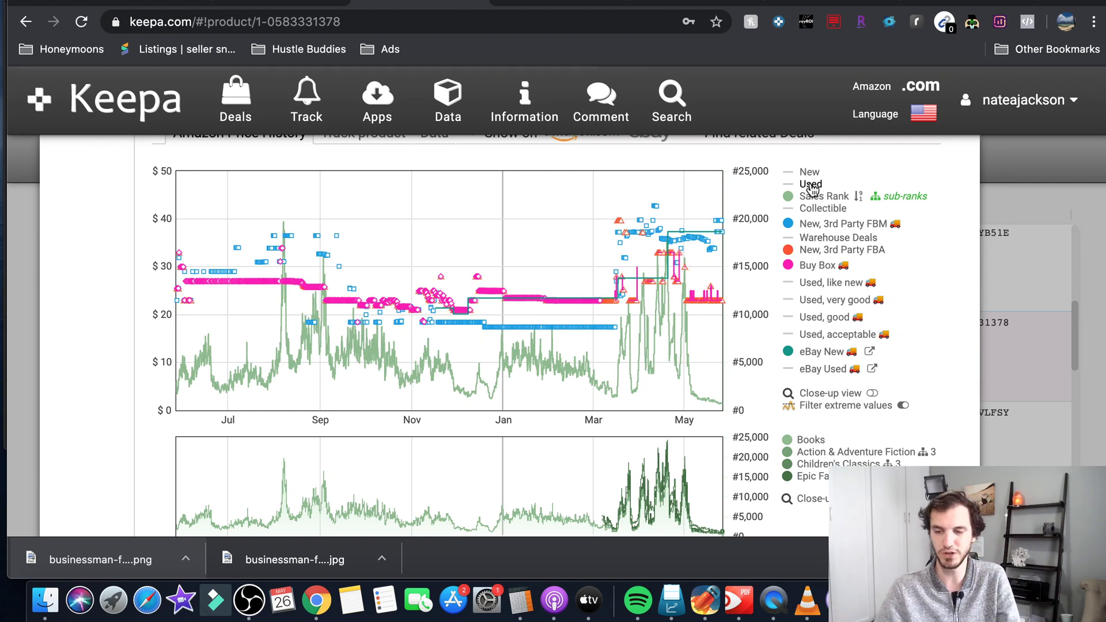
pyautogui.click(811, 185)
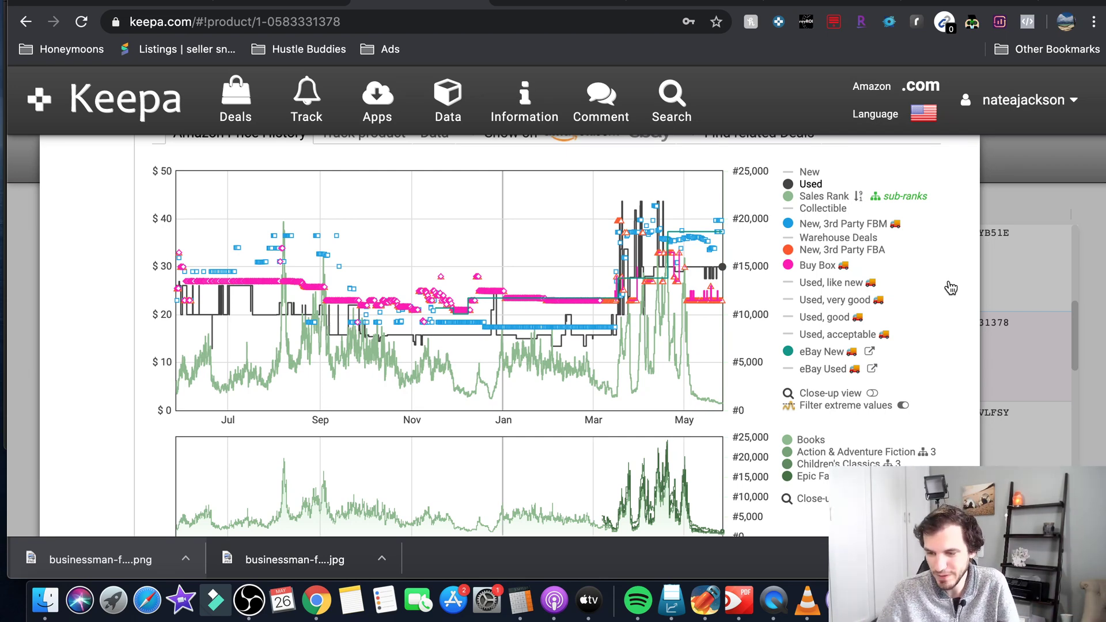
# - Switch to the Keepa page for product B00LMROPE2
pyautogui.scroll(3, 950, 288)
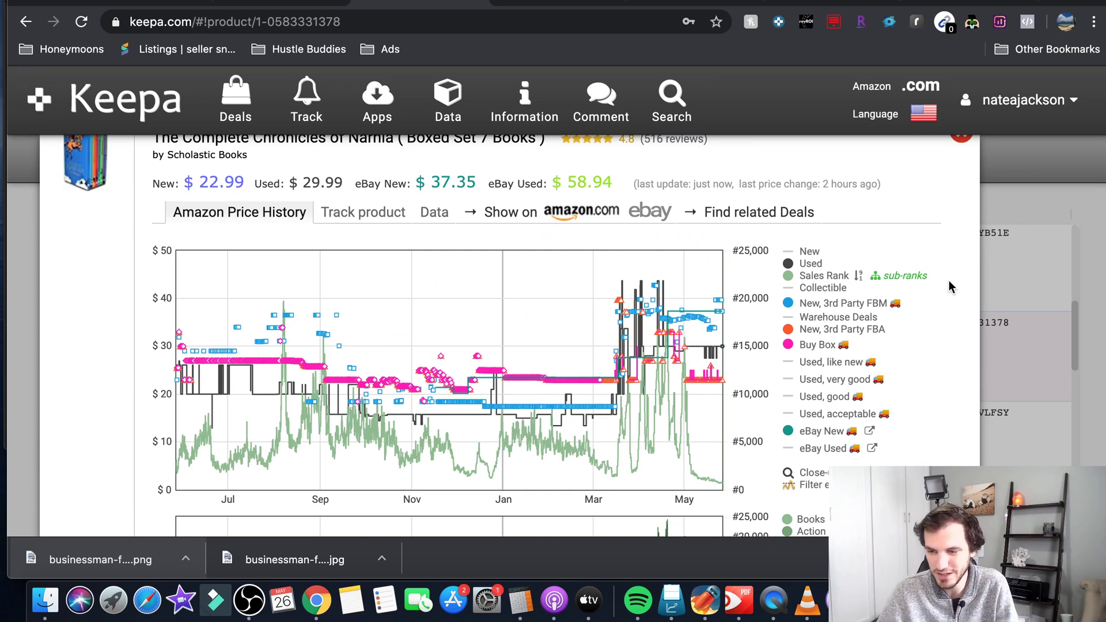
pyautogui.scroll(1, 949, 280)
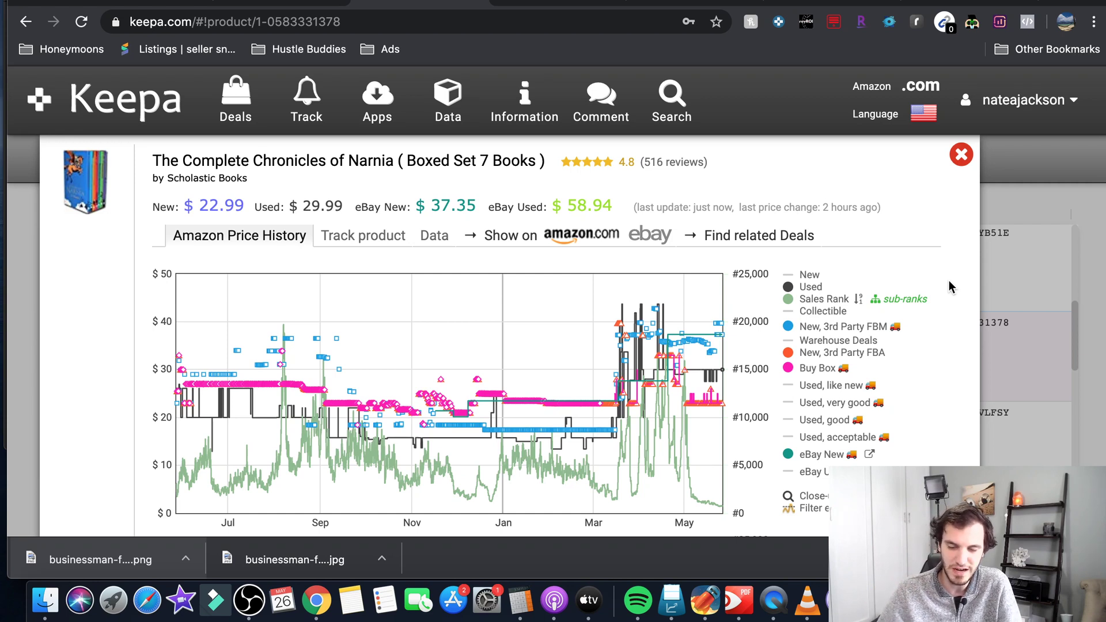
pyautogui.click(555, 3)
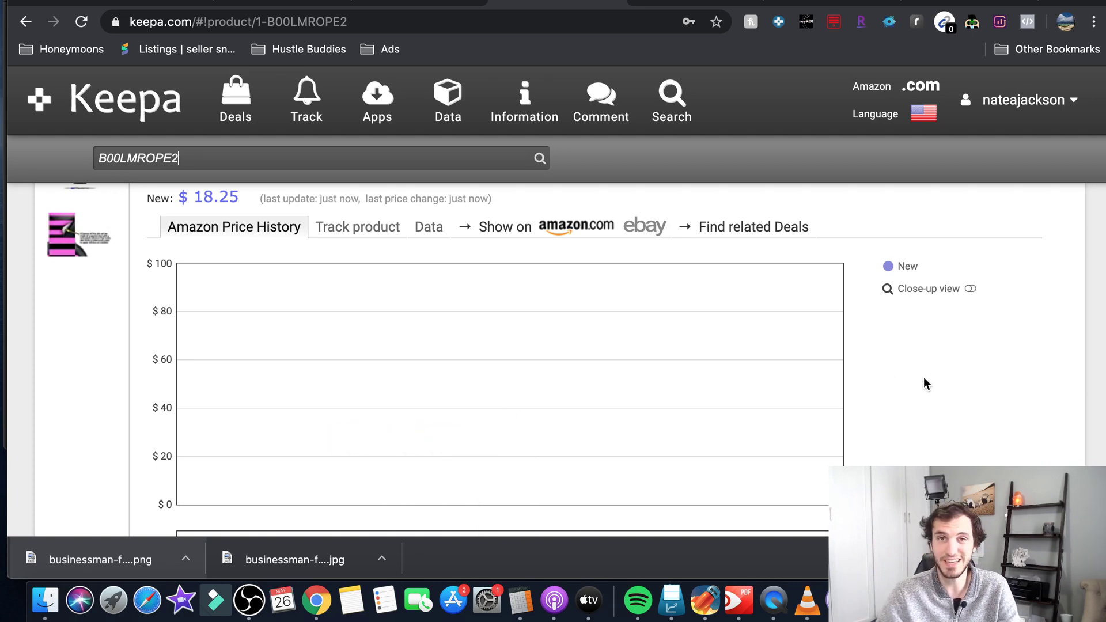
# - Search Keepa for ASIN B0885WGJ1J to load its price history chart
pyautogui.scroll(-3, 924, 380)
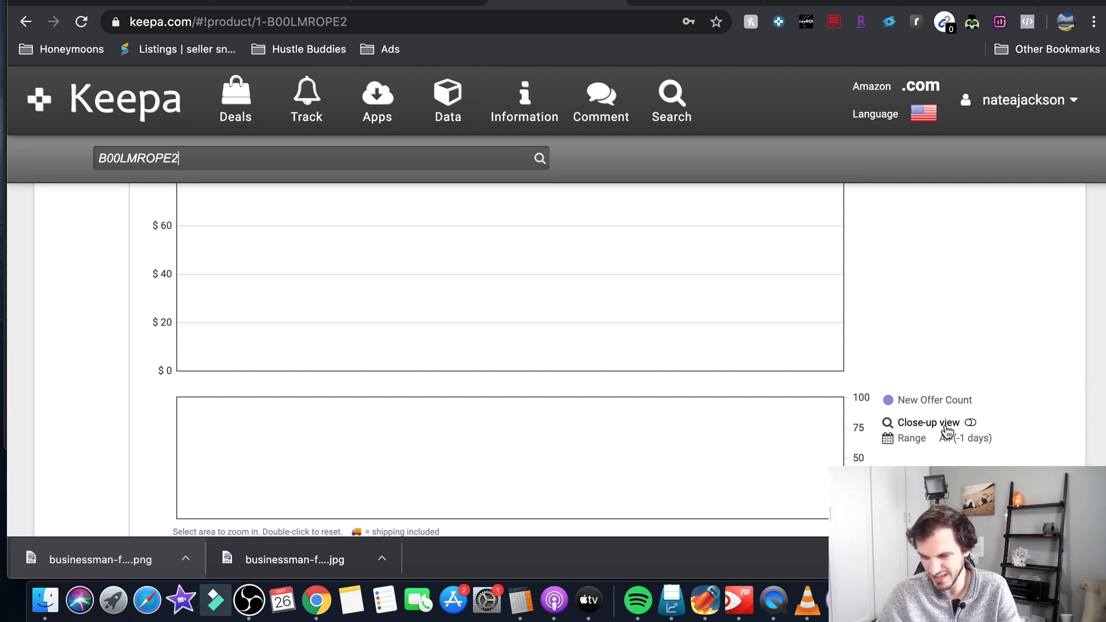
pyautogui.scroll(3, 990, 385)
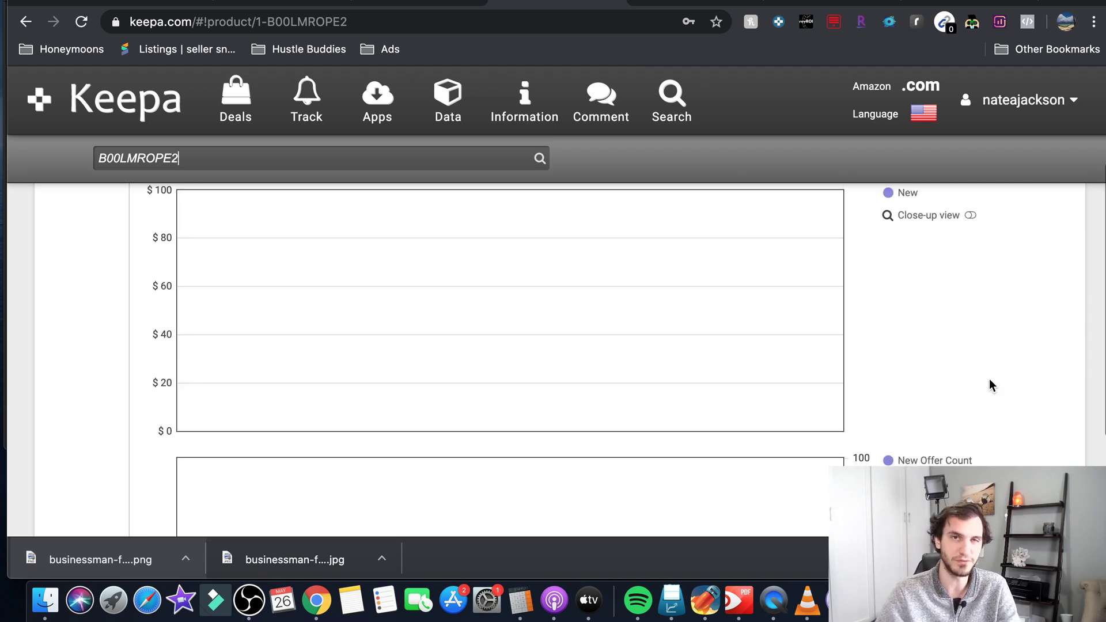
pyautogui.scroll(1, 990, 381)
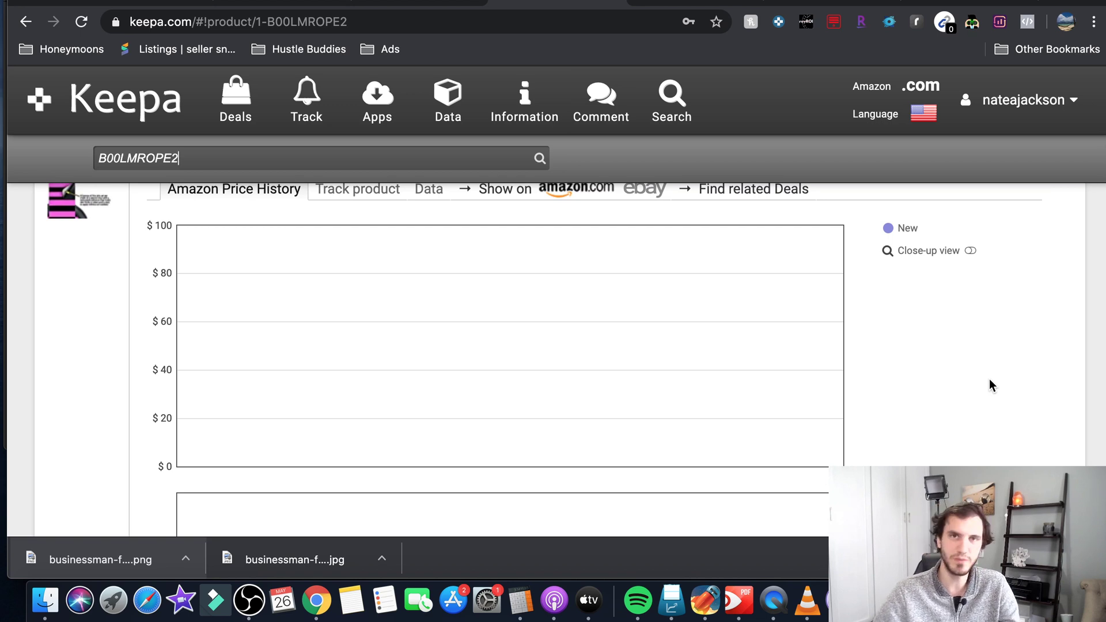
pyautogui.scroll(1, 990, 380)
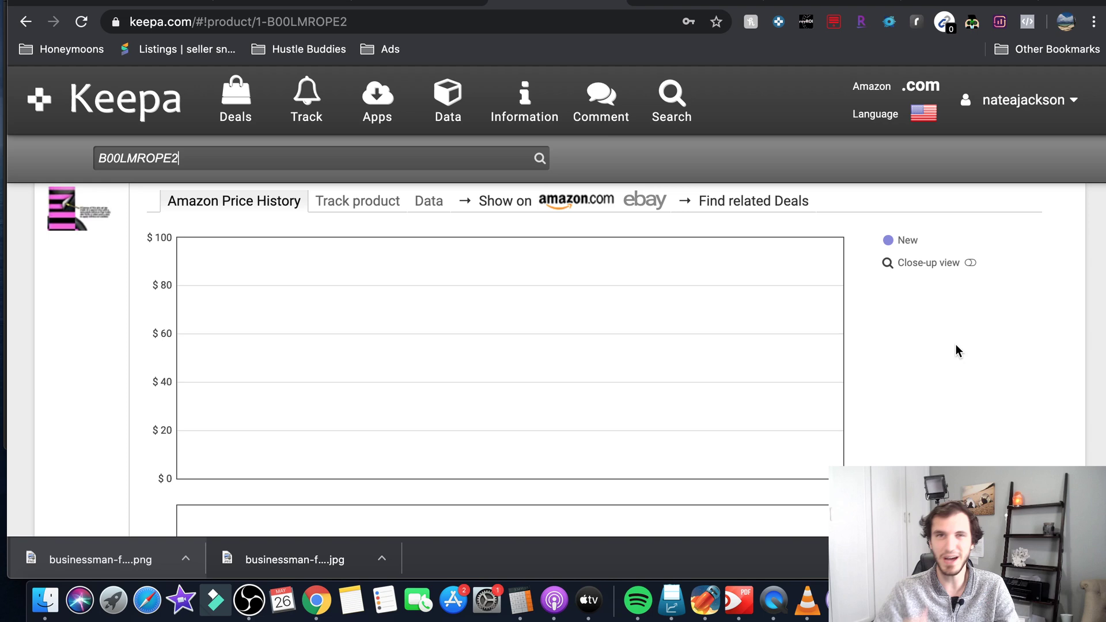
pyautogui.scroll(1, 955, 344)
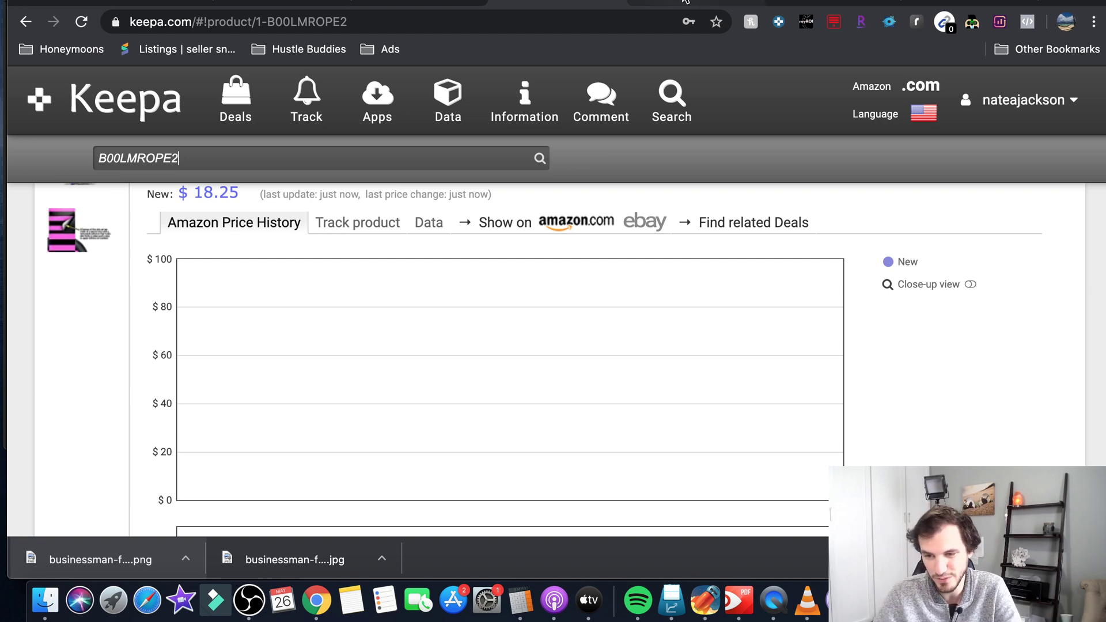
pyautogui.press('super+a')
pyautogui.write('B0885WGJ1J')
pyautogui.press('Return')
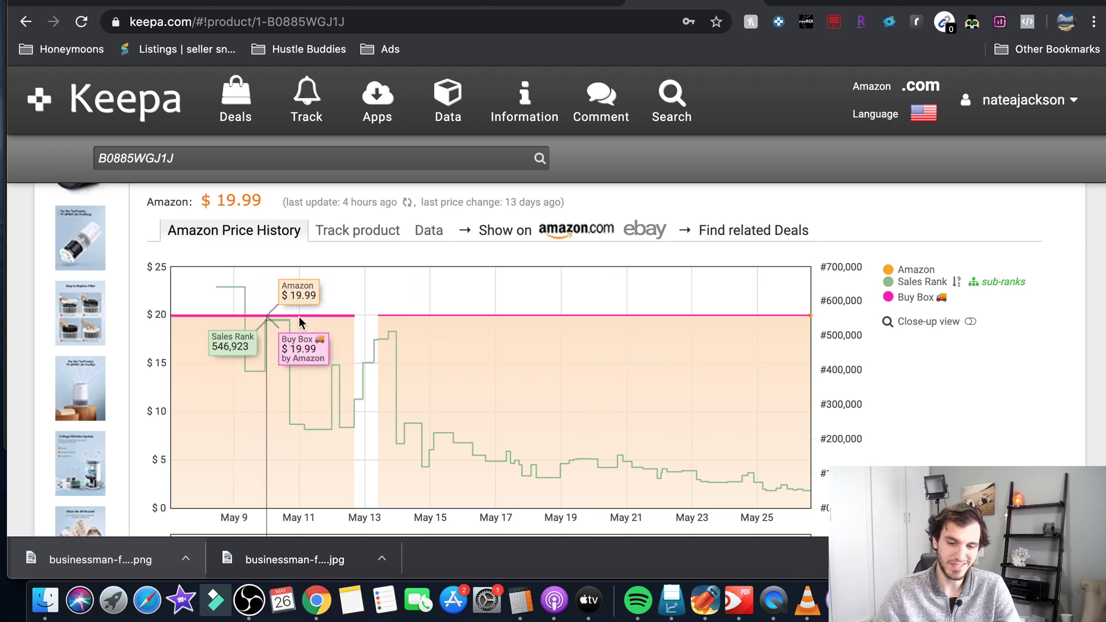
# - Switch to the Keepa page showing product B00CZO8DFI's one-year chart
pyautogui.scroll(-6, 903, 449)
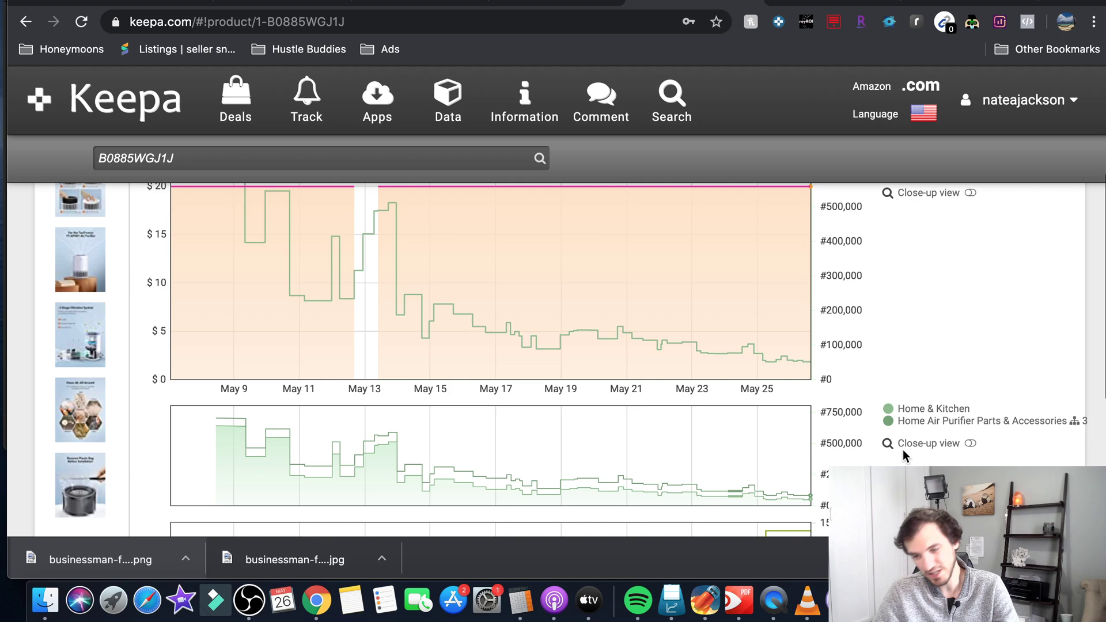
pyautogui.scroll(6, 903, 451)
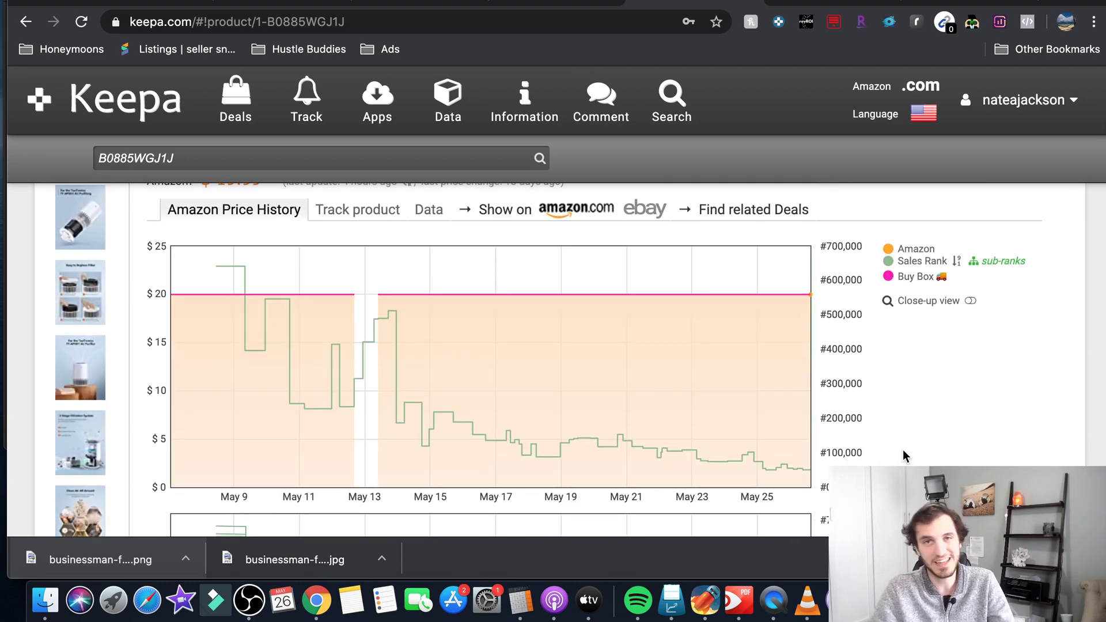
pyautogui.scroll(2, 903, 455)
pyautogui.scroll(2, 903, 453)
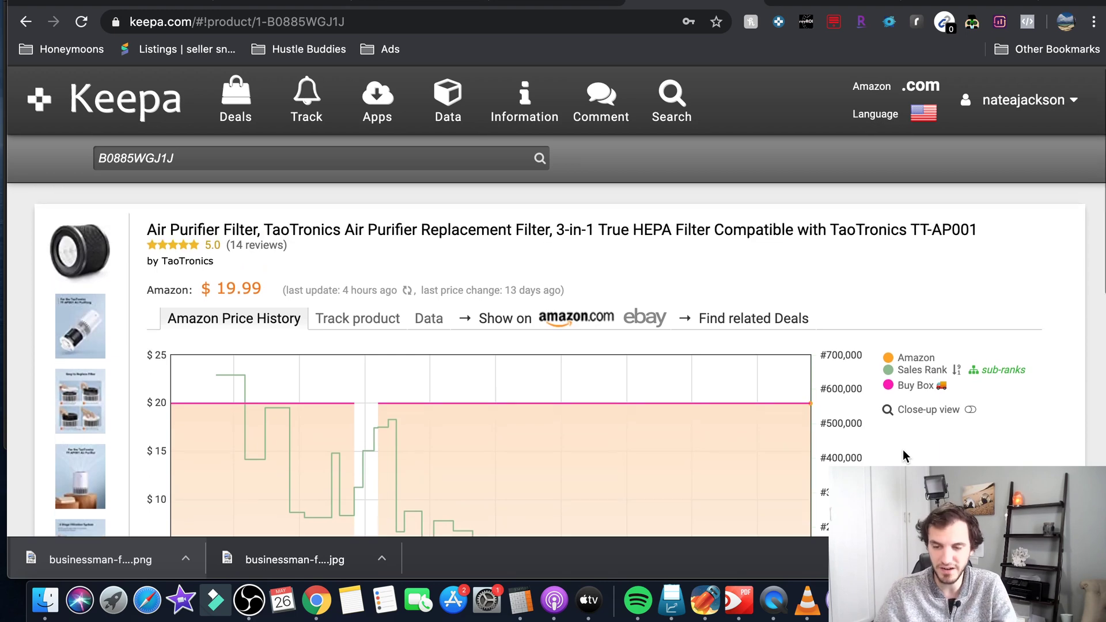
pyautogui.click(824, 2)
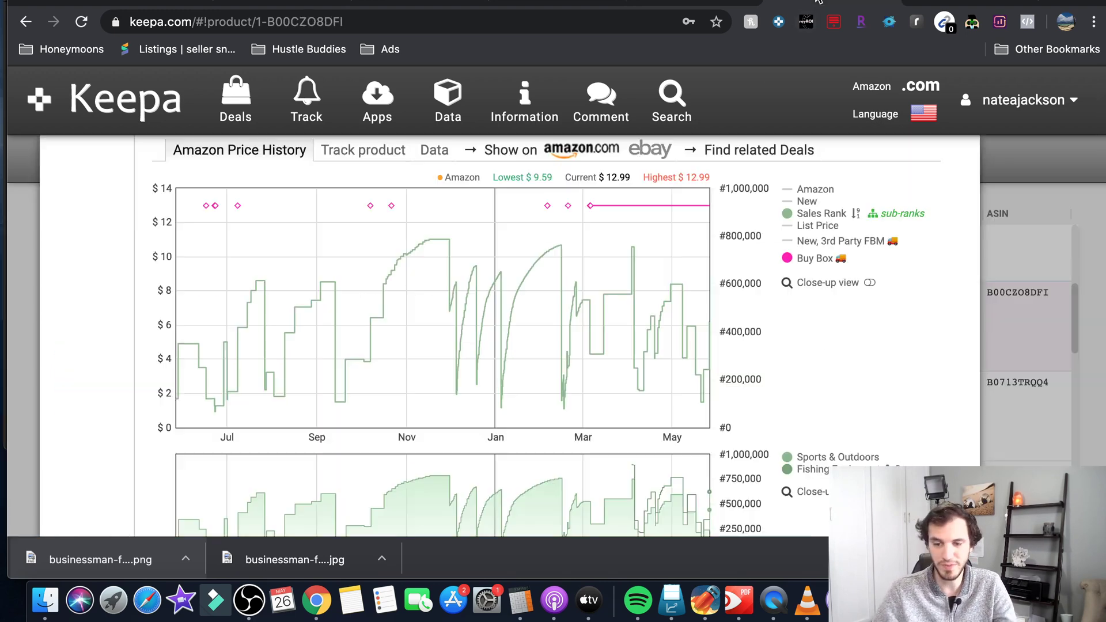
# - Turn off the Buy Box series on the B00CZO8DFI chart
pyautogui.click(812, 258)
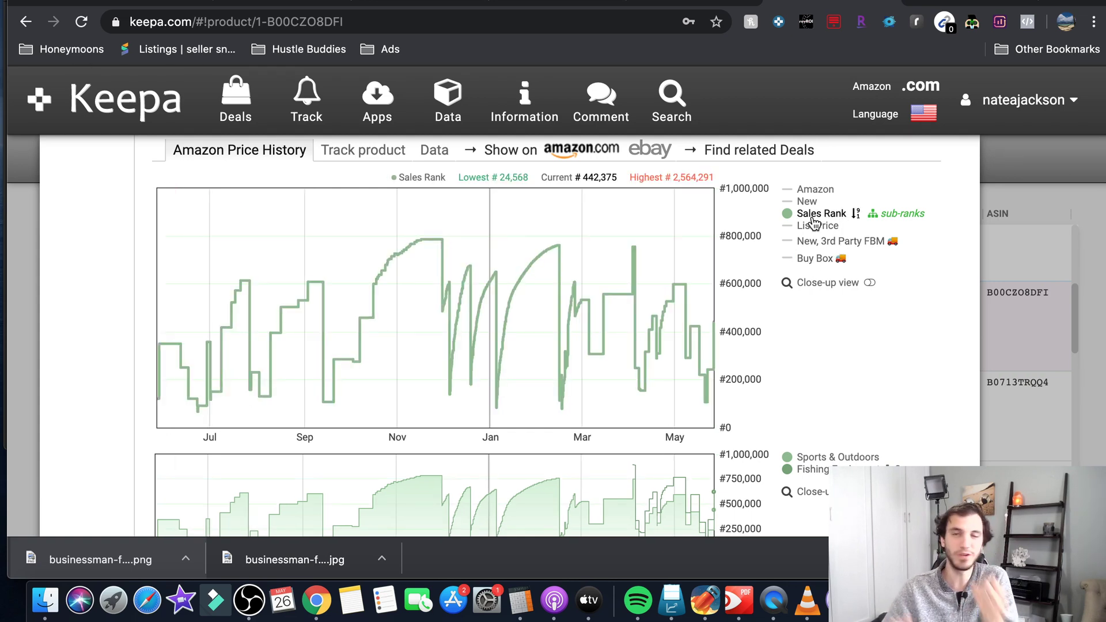